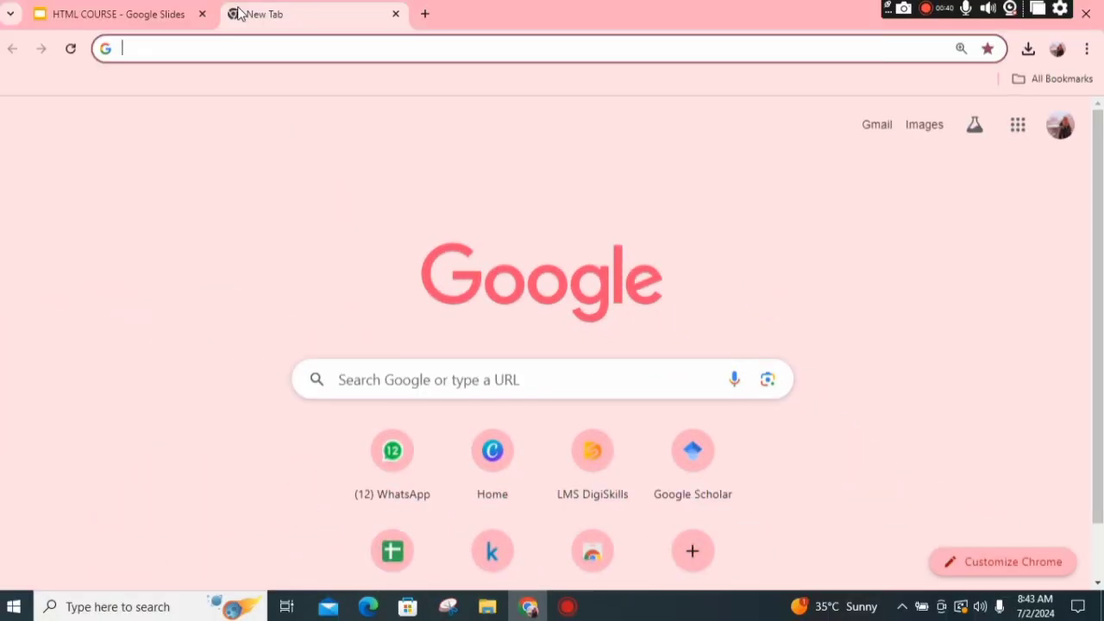
Step: Search the web for "downloads vs code" and open the official Visual Studio Code download page
click(158, 50)
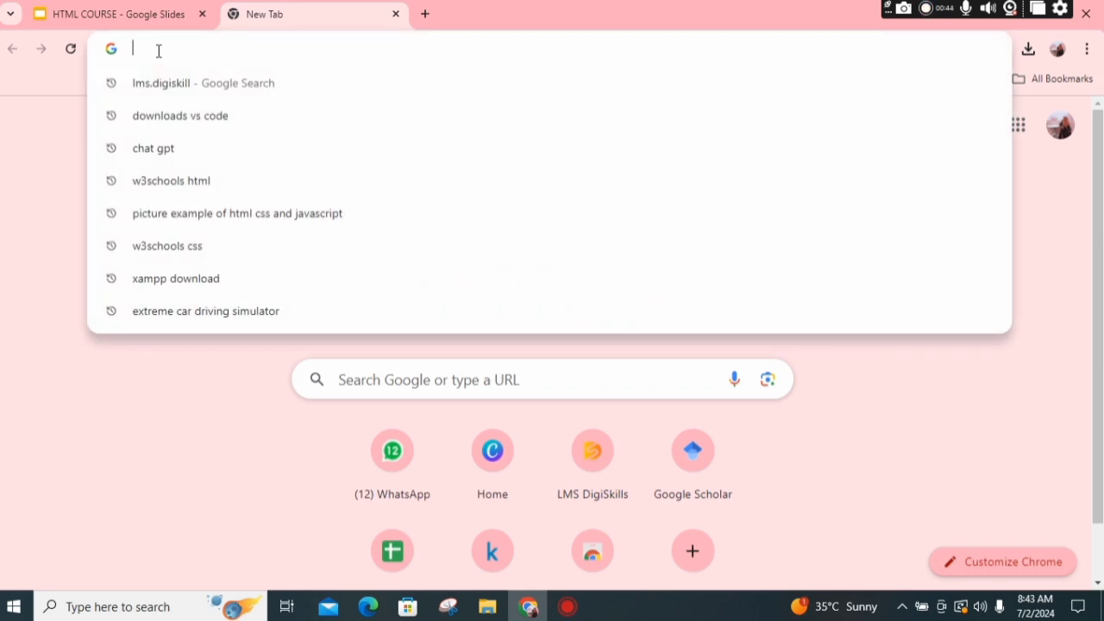
text(dowl)
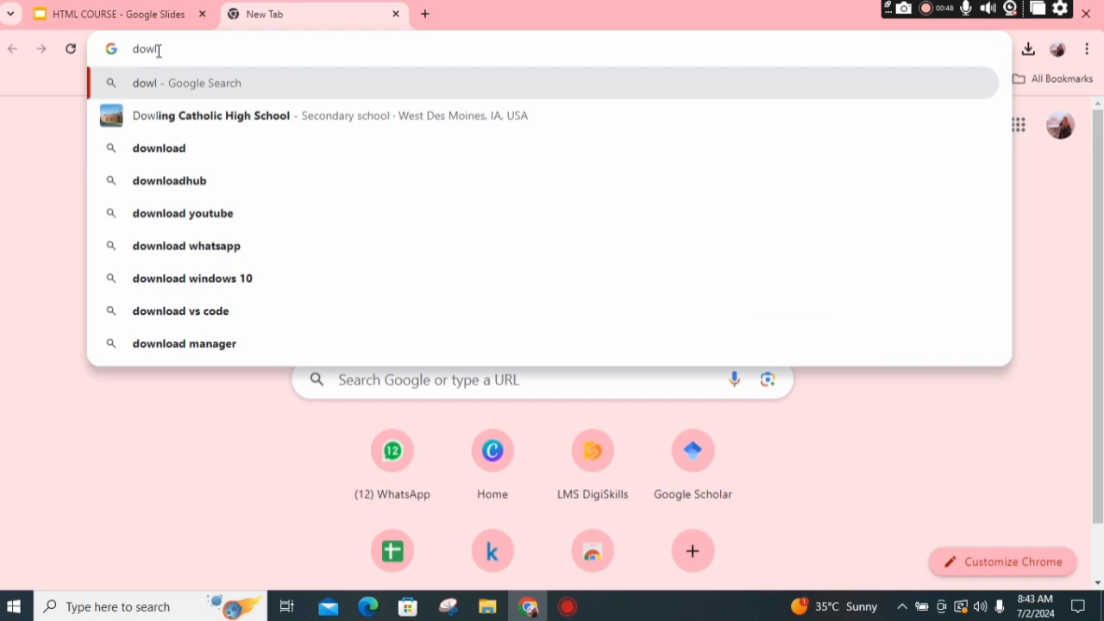
key(BackSpace)
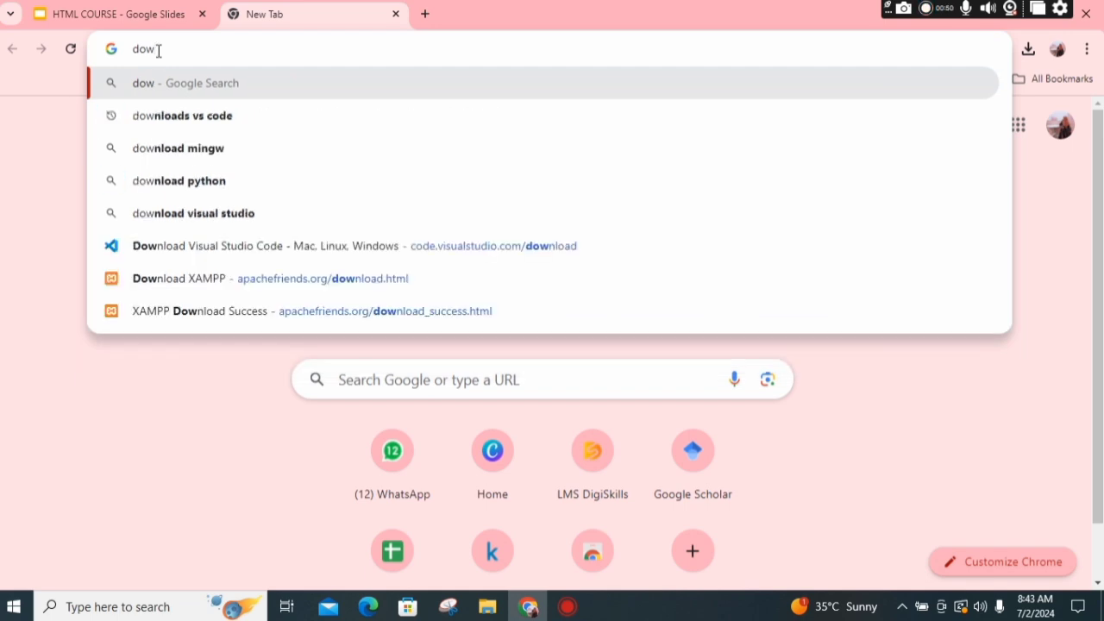
key(Down)
key(Return)
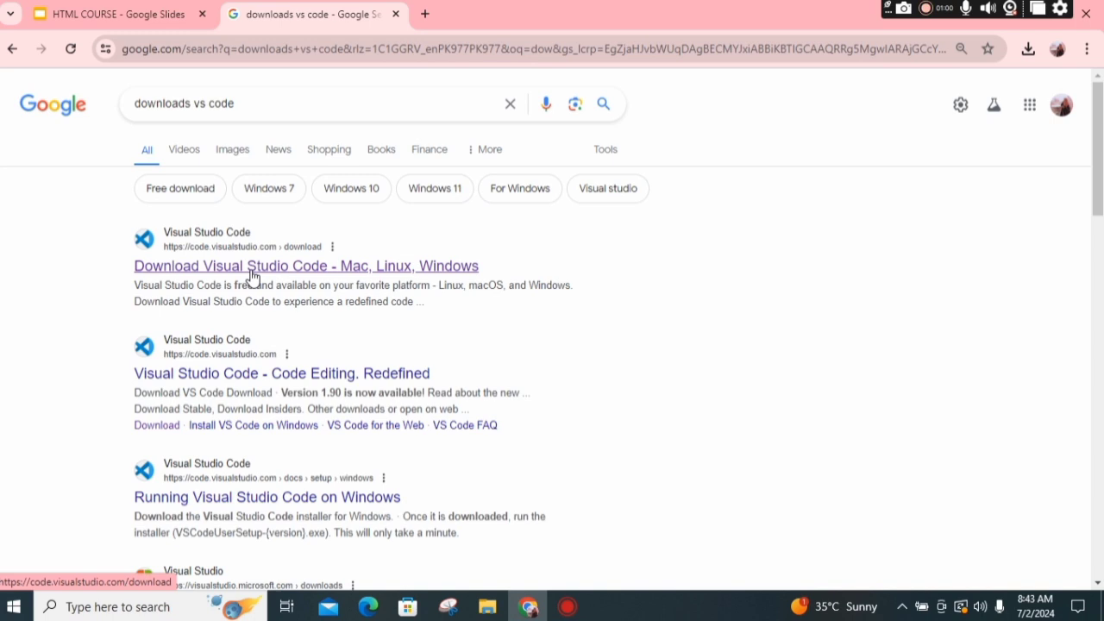
click(252, 276)
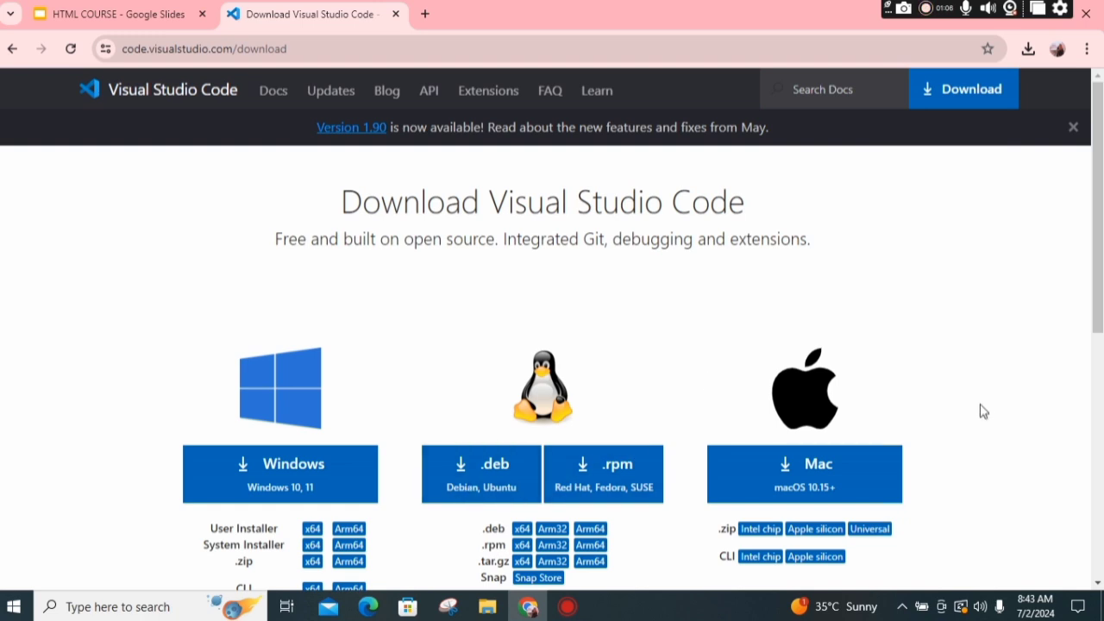
Step: Download the Visual Studio Code installer for Windows 10, 11
scroll(1102, 289, down, 1)
scroll(1102, 289, down, 2)
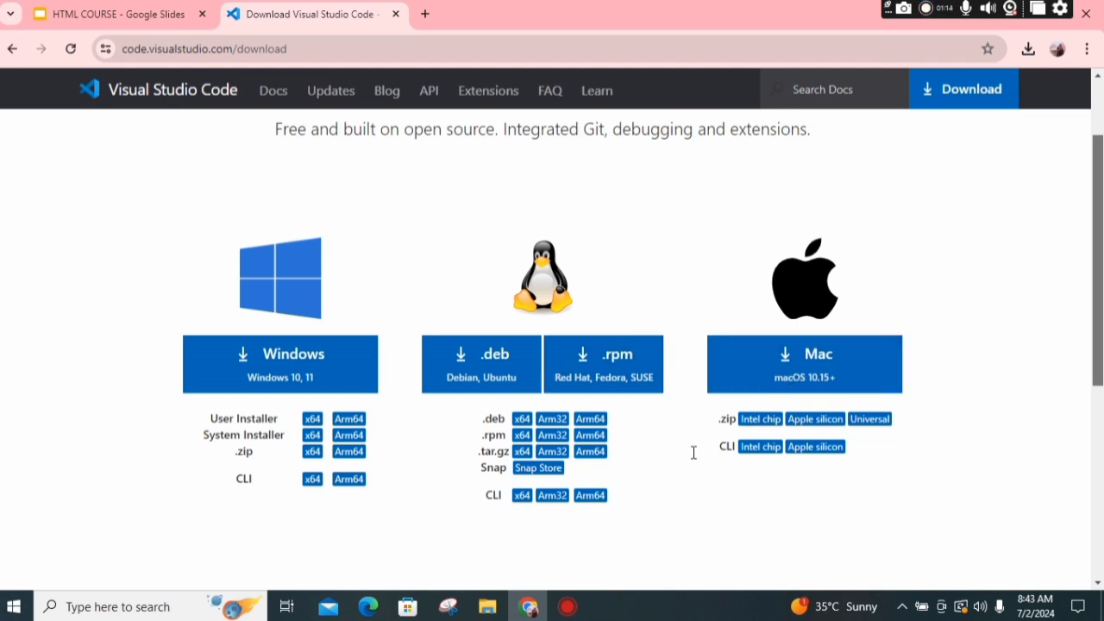
click(344, 380)
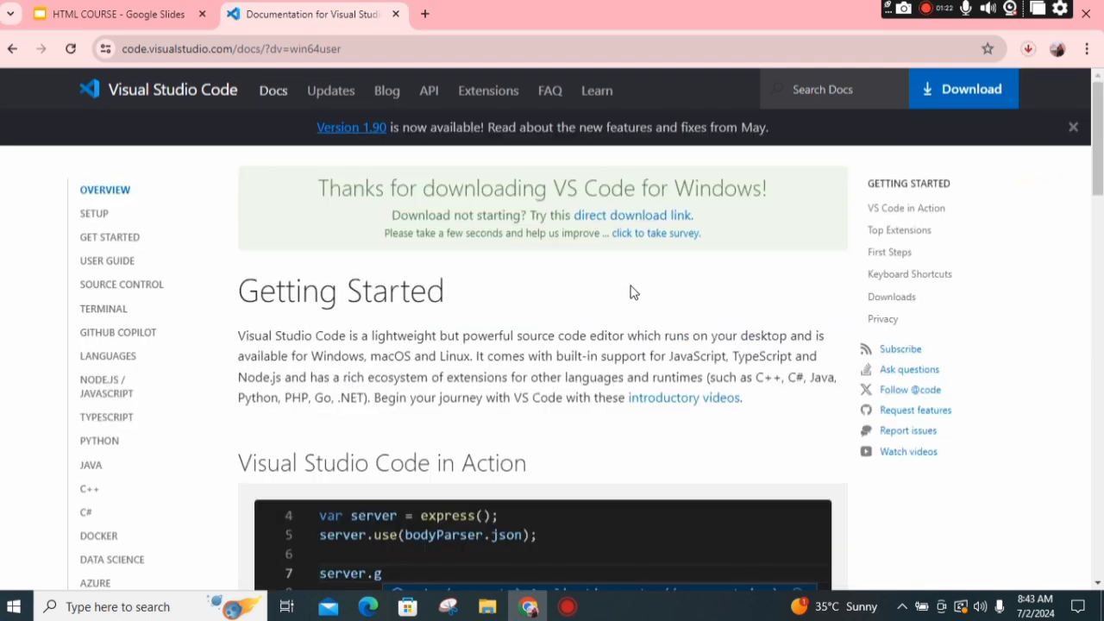
Step: Run the downloaded VSCodeUserSetup-x64 installer and accept its license agreement
click(1029, 48)
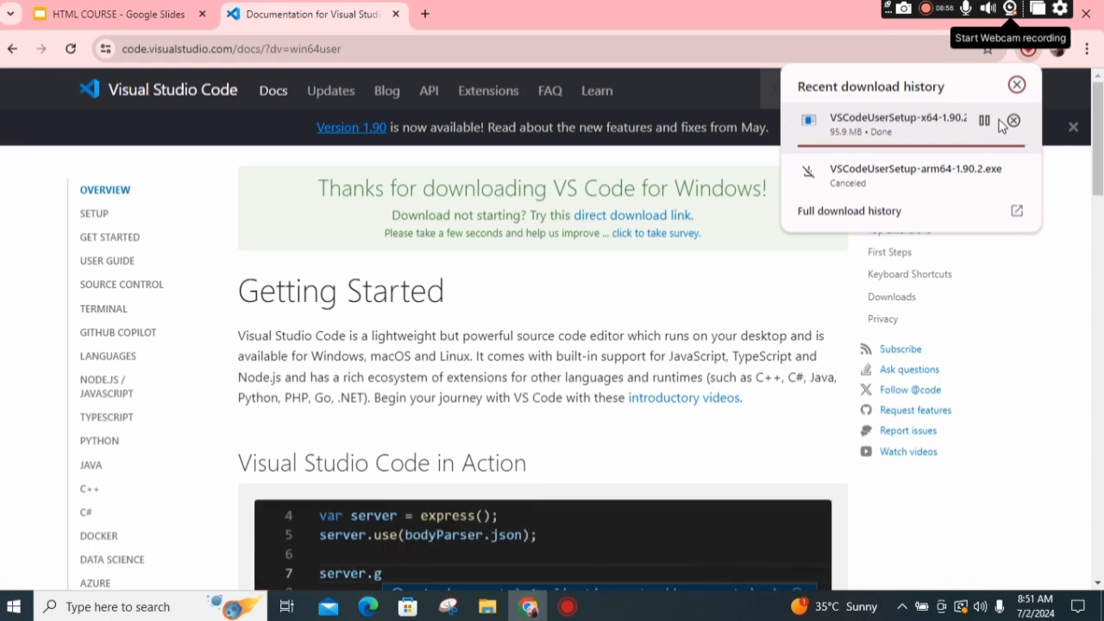
click(912, 138)
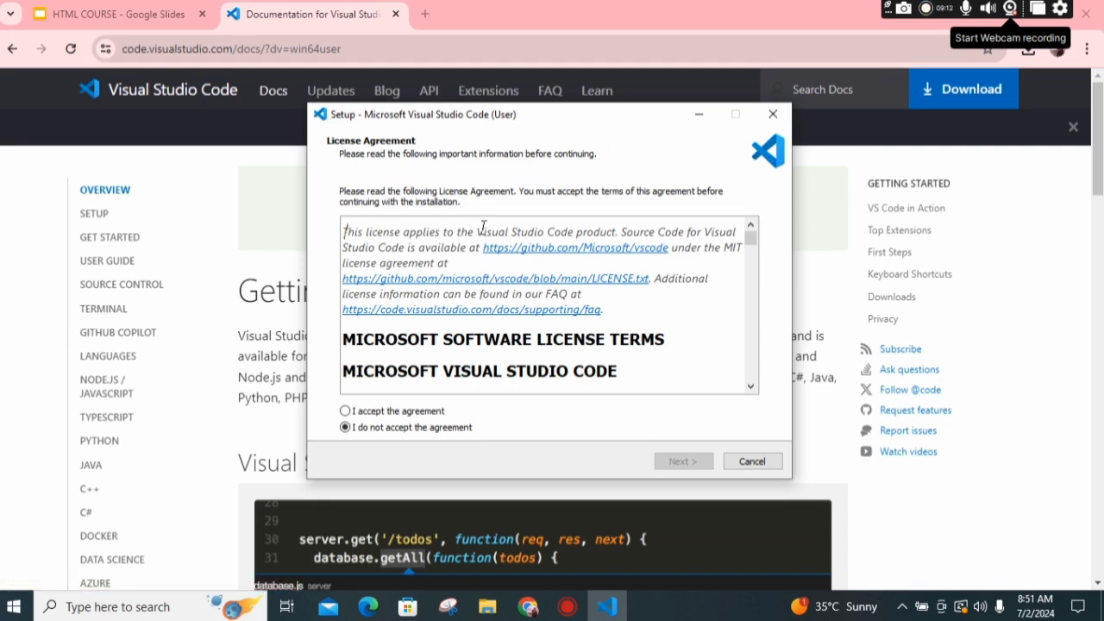
click(346, 412)
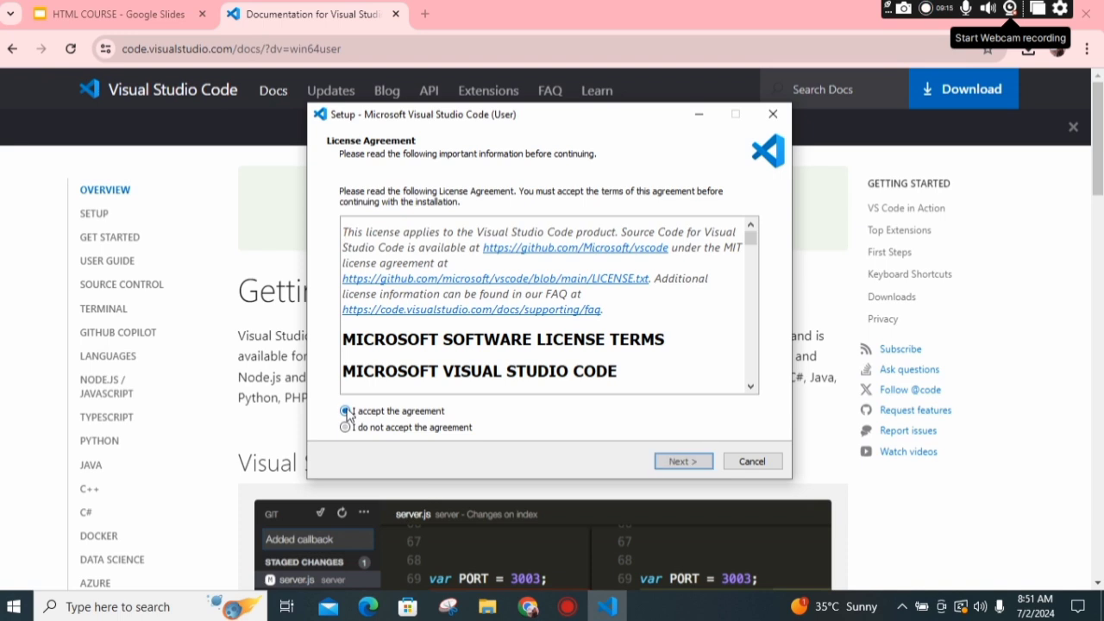
click(683, 462)
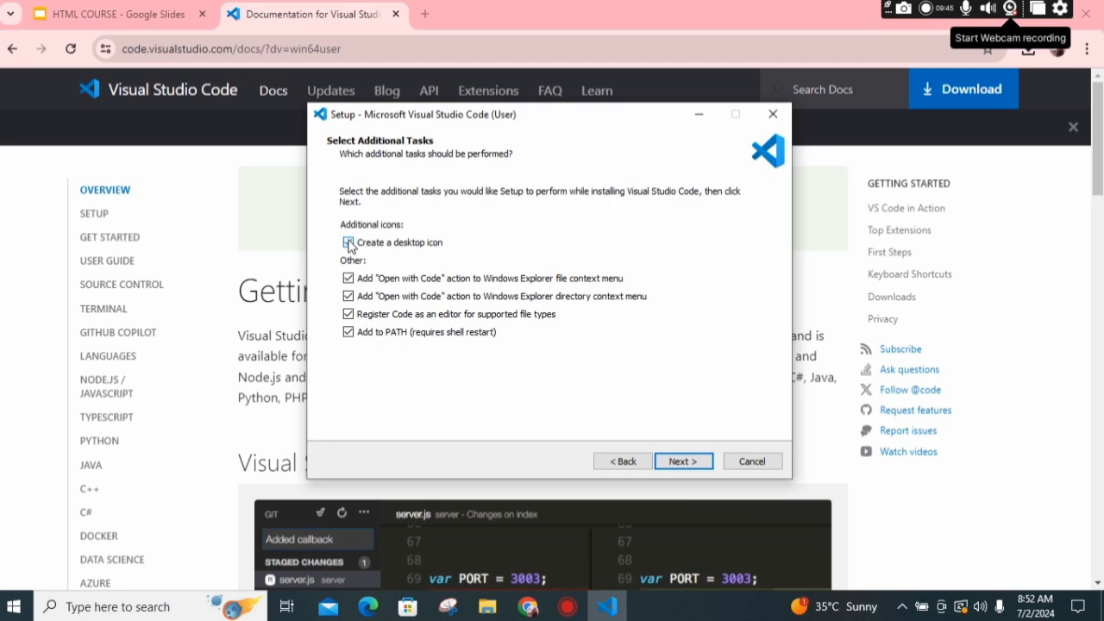
Step: Complete the installation with the desktop icon task enabled and the option to launch Visual Studio Code at the end turned off
click(348, 242)
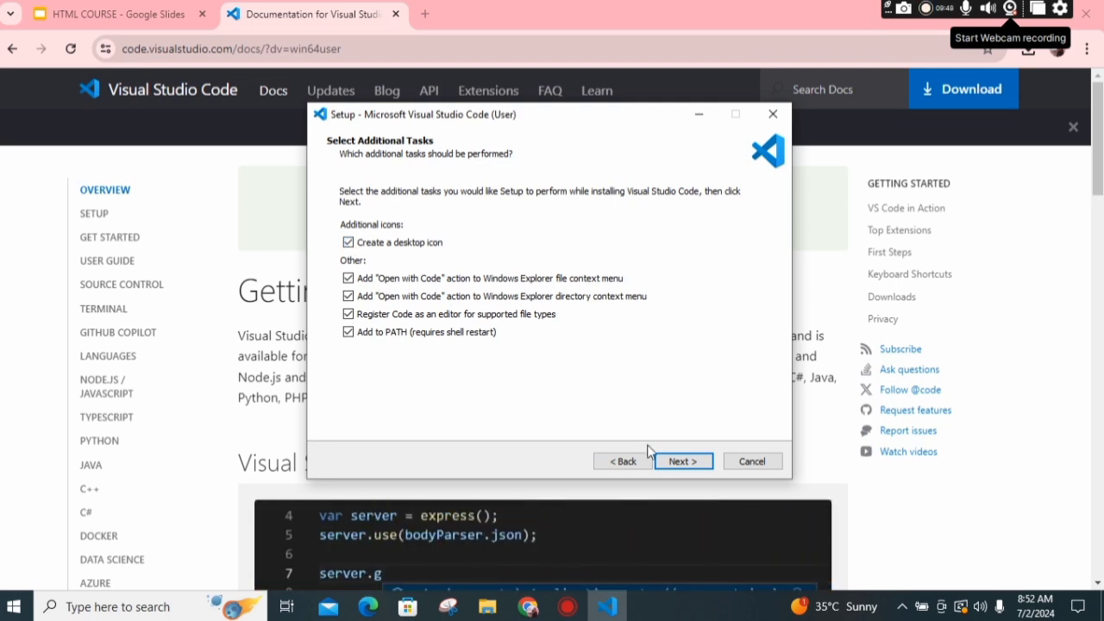
click(672, 461)
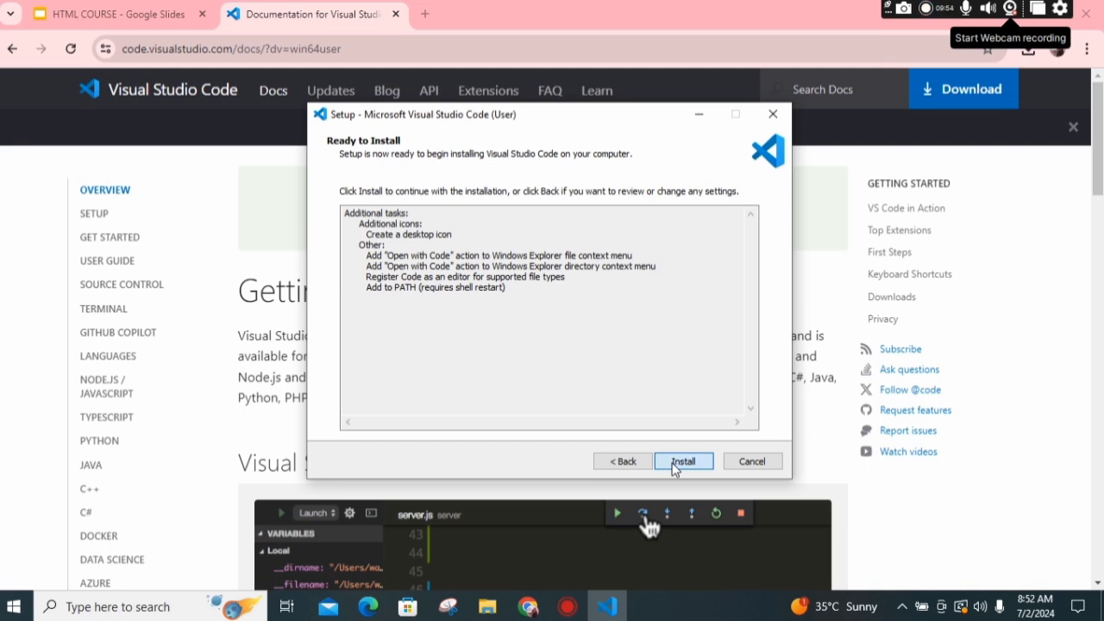
click(673, 463)
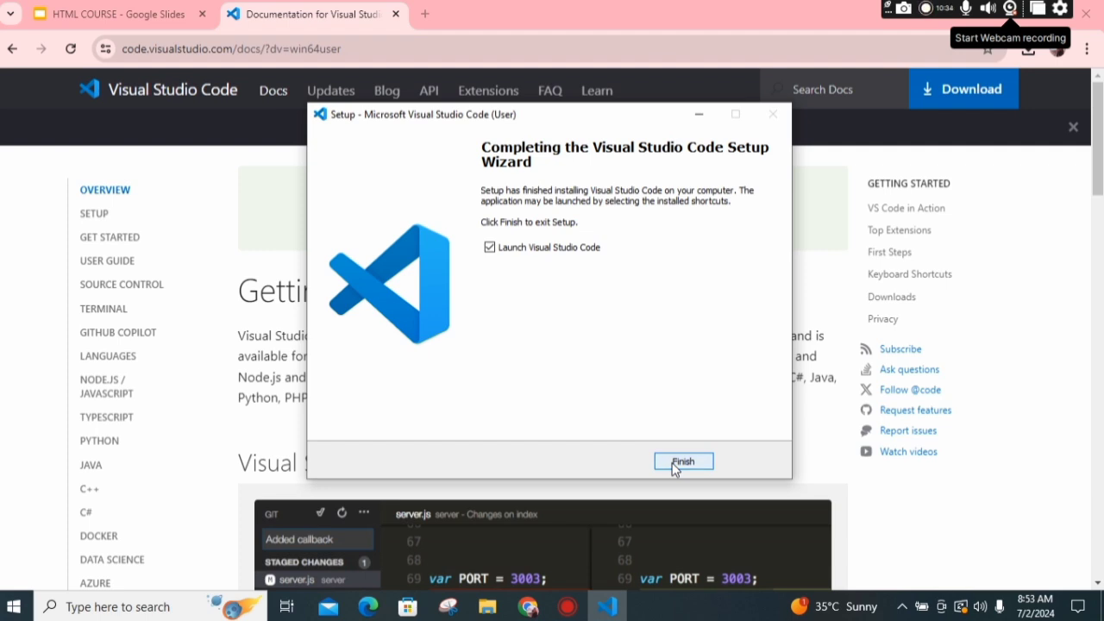
click(491, 249)
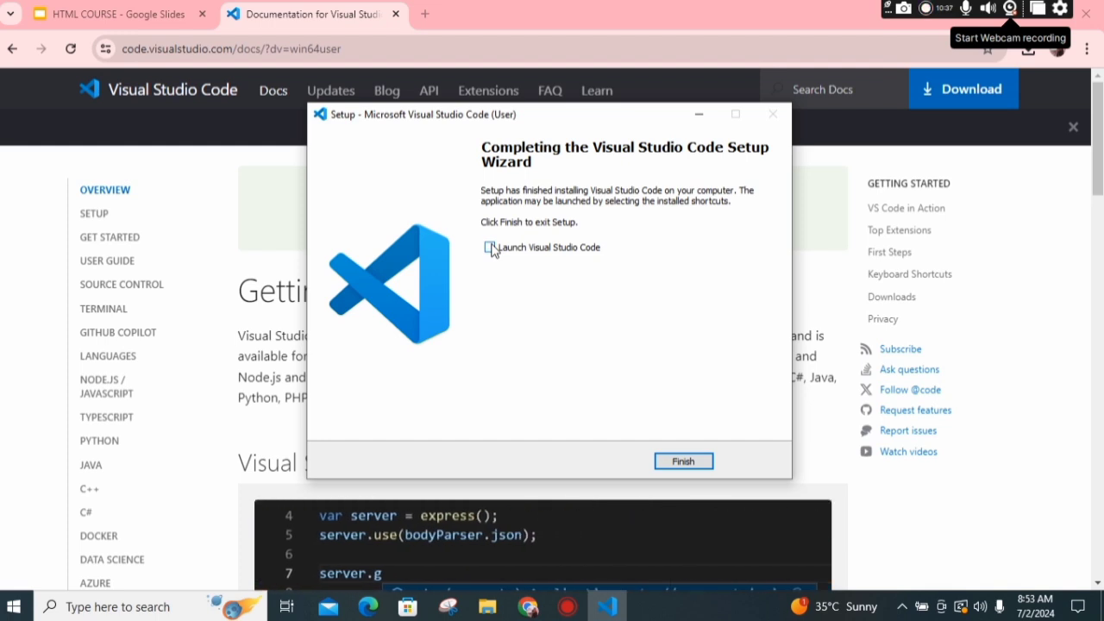
click(683, 462)
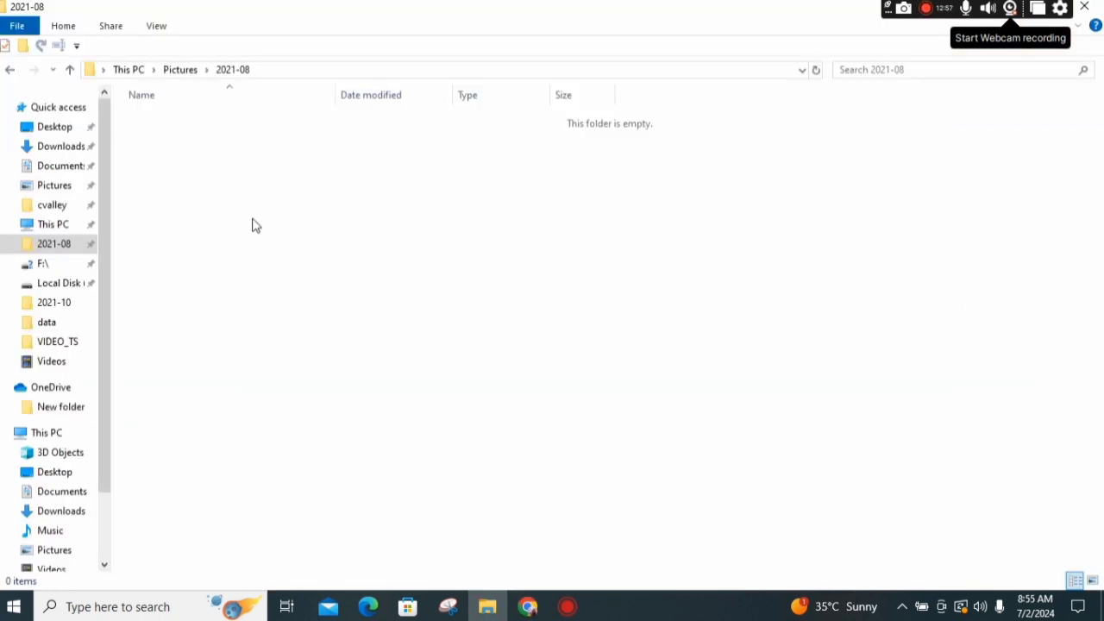
Step: Open the empty 2021-08 folder from File Explorer in Visual Studio Code
right_click(255, 225)
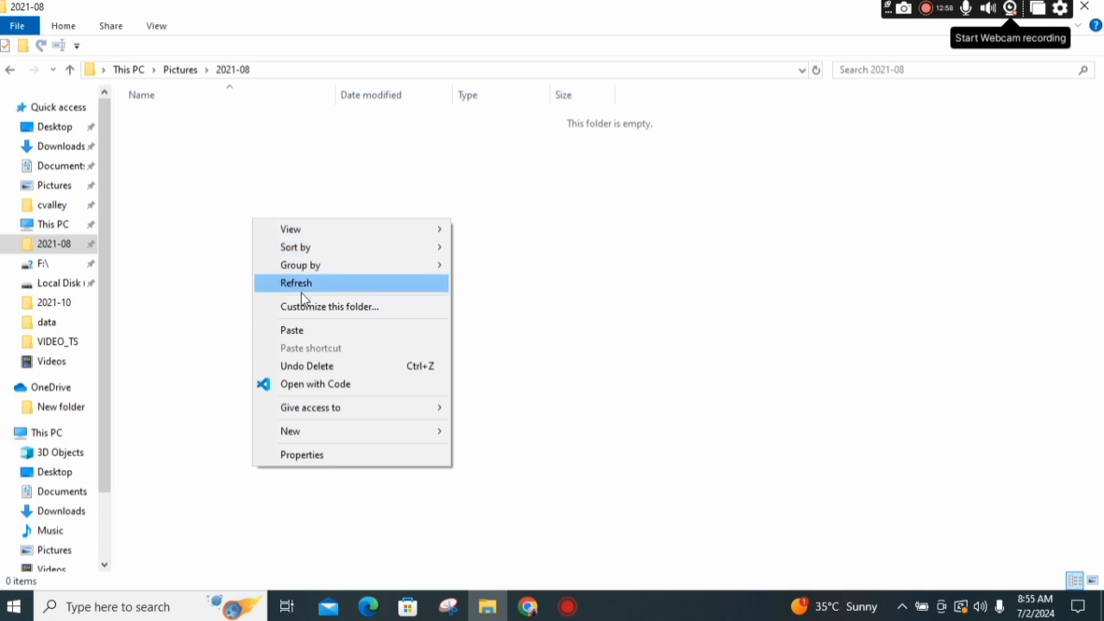
click(315, 388)
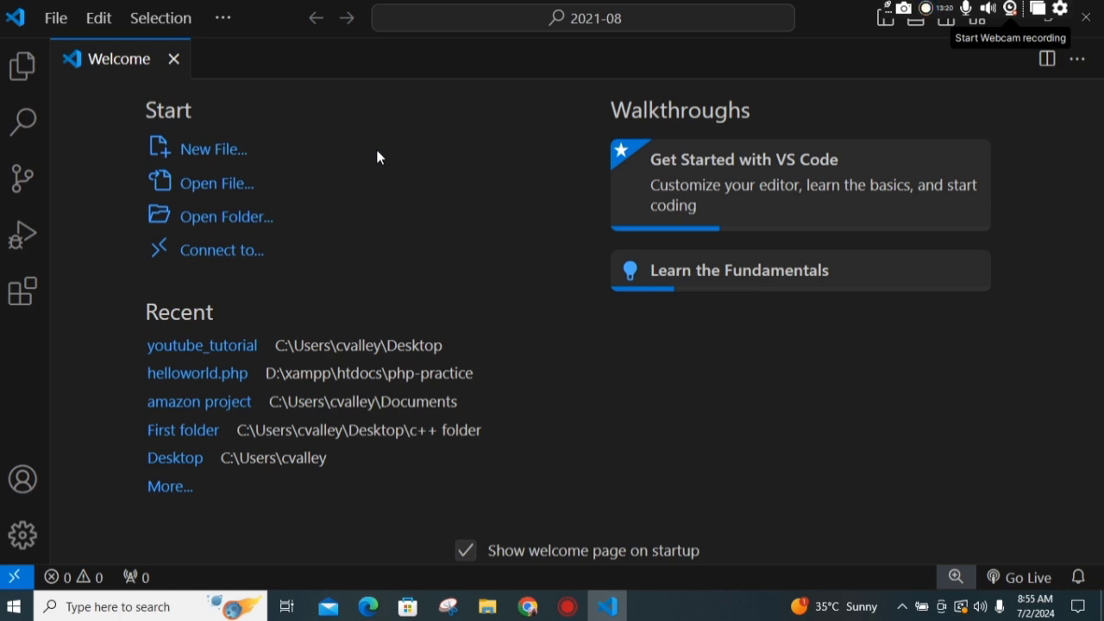
click(208, 154)
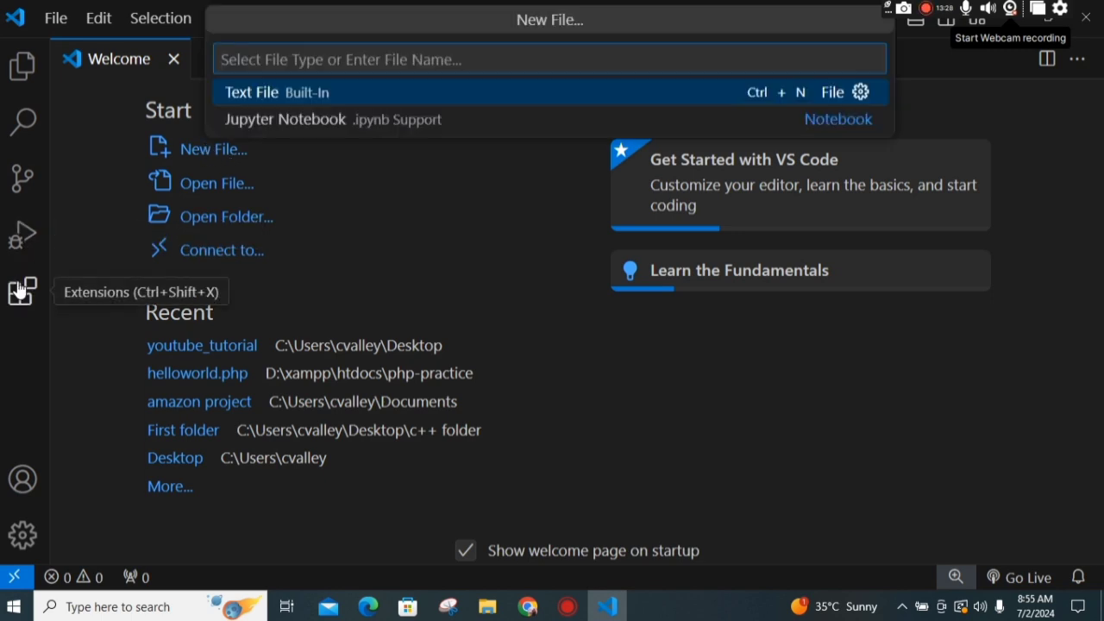
key(Escape)
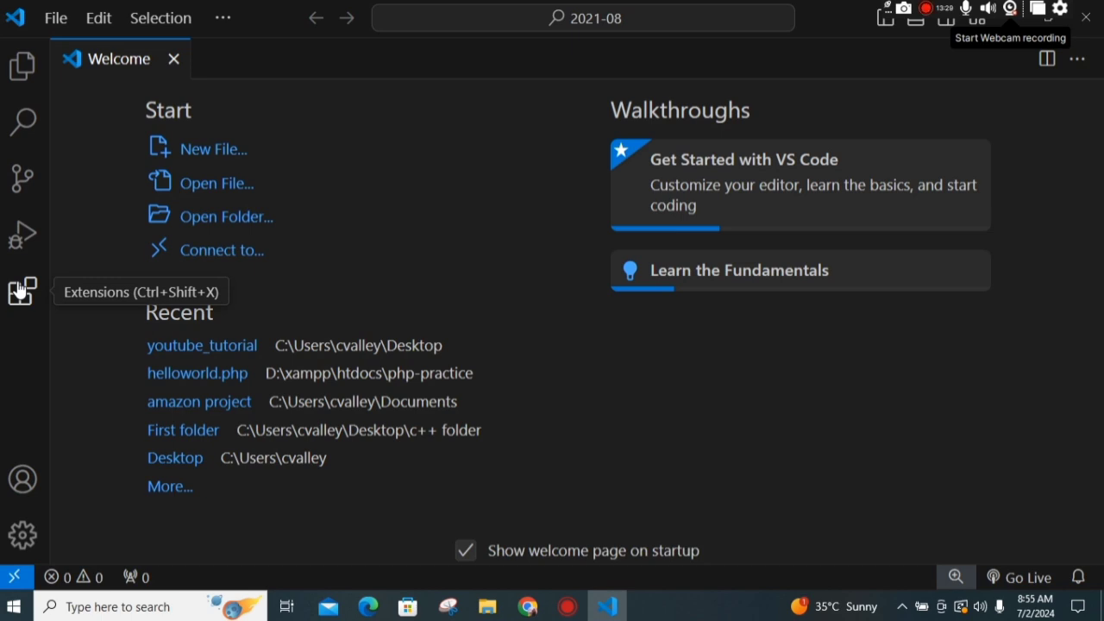
Step: Search the extensions for "live server" and open the details page of the Live Server extension
click(20, 291)
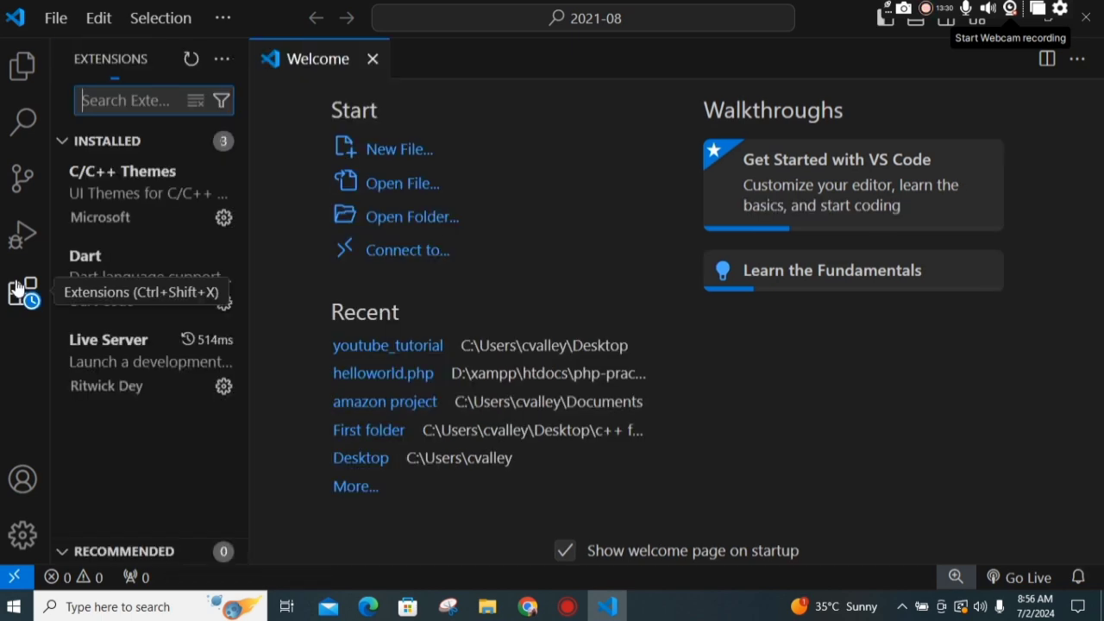
text(li)
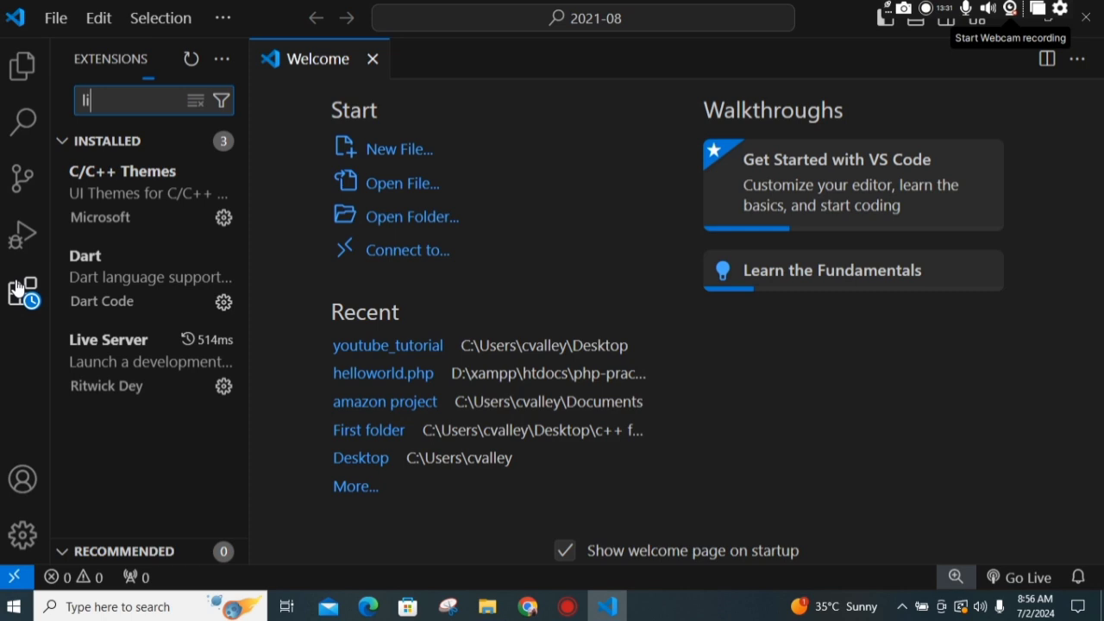
text(ve)
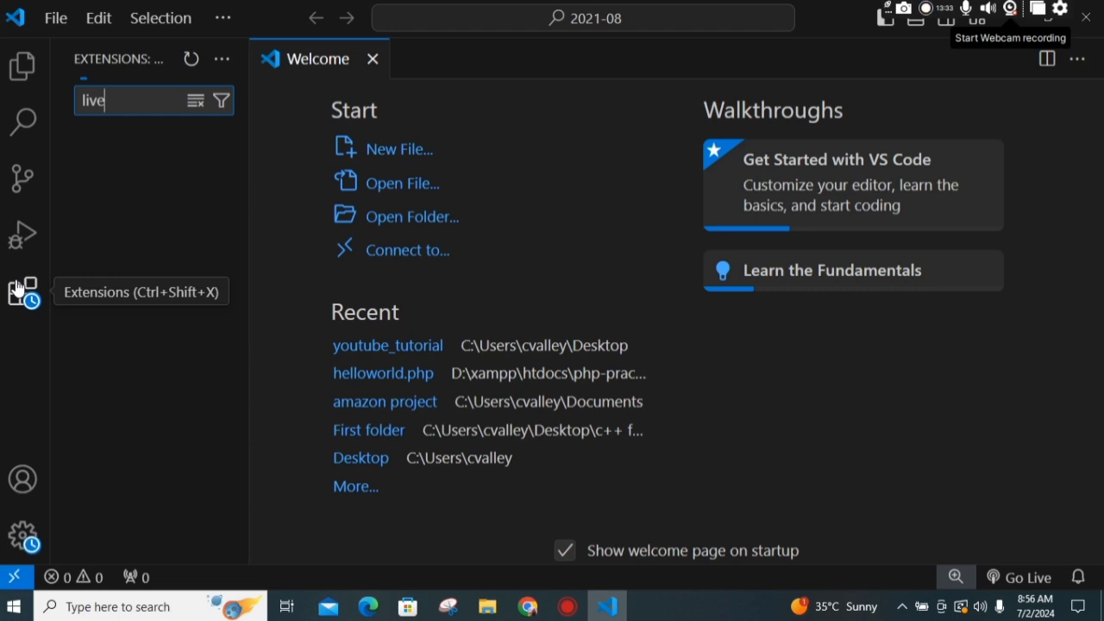
text( s)
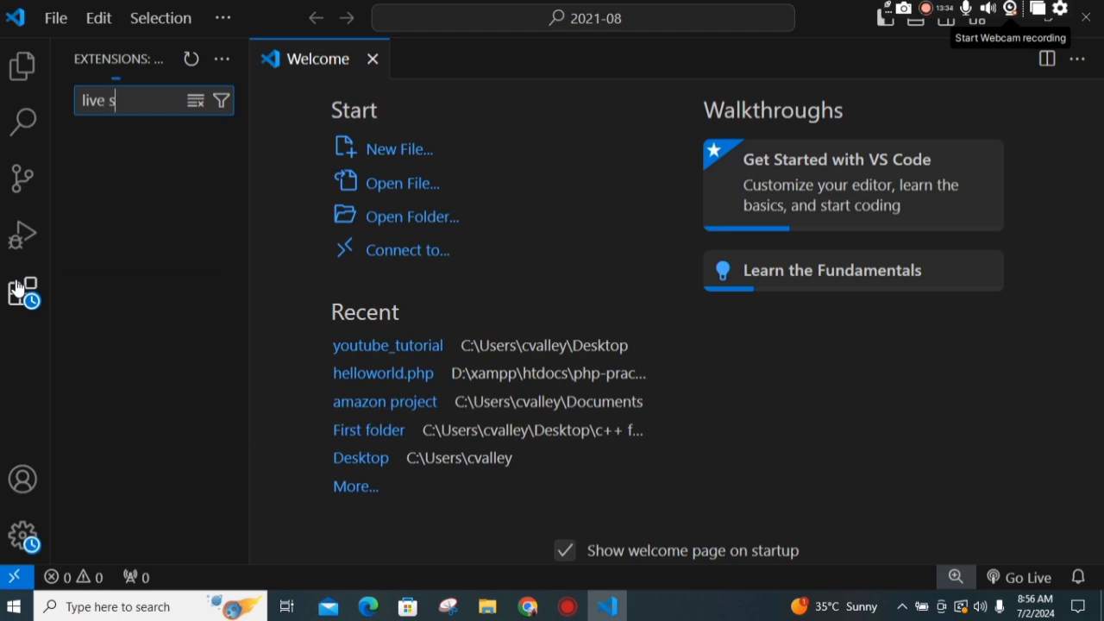
text(erver)
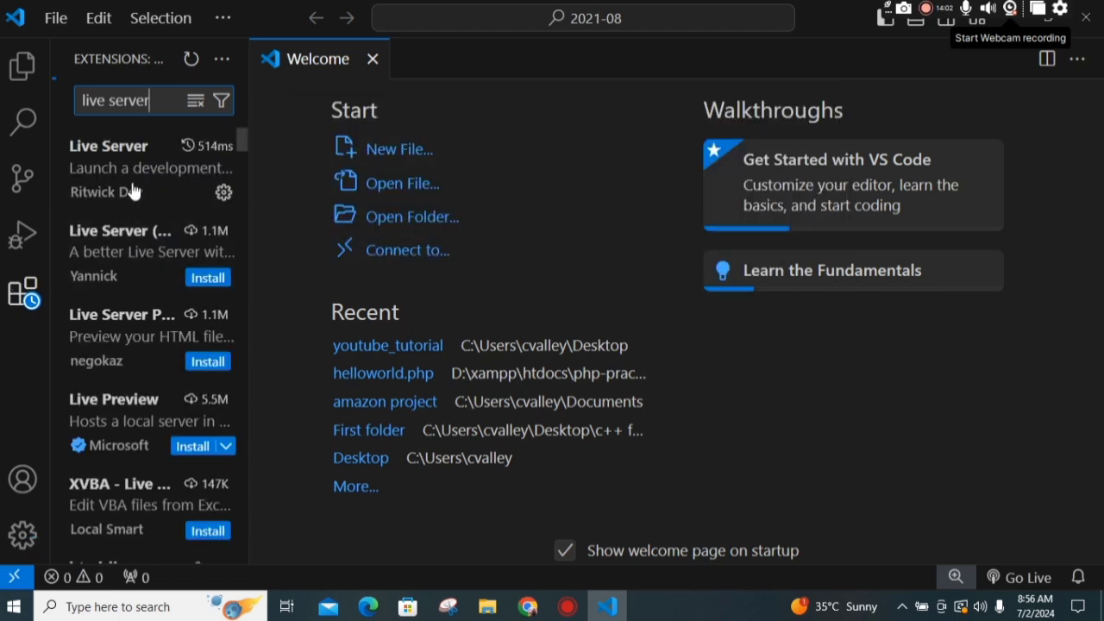
click(134, 184)
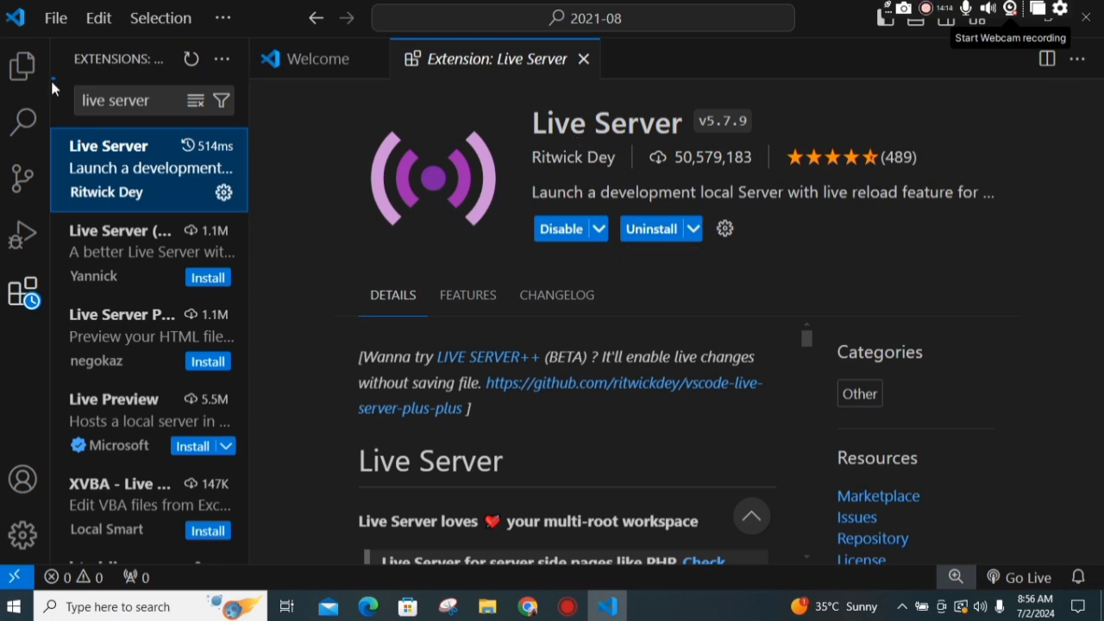
Step: Create a new file named index.html in the 2021-08 folder
click(19, 68)
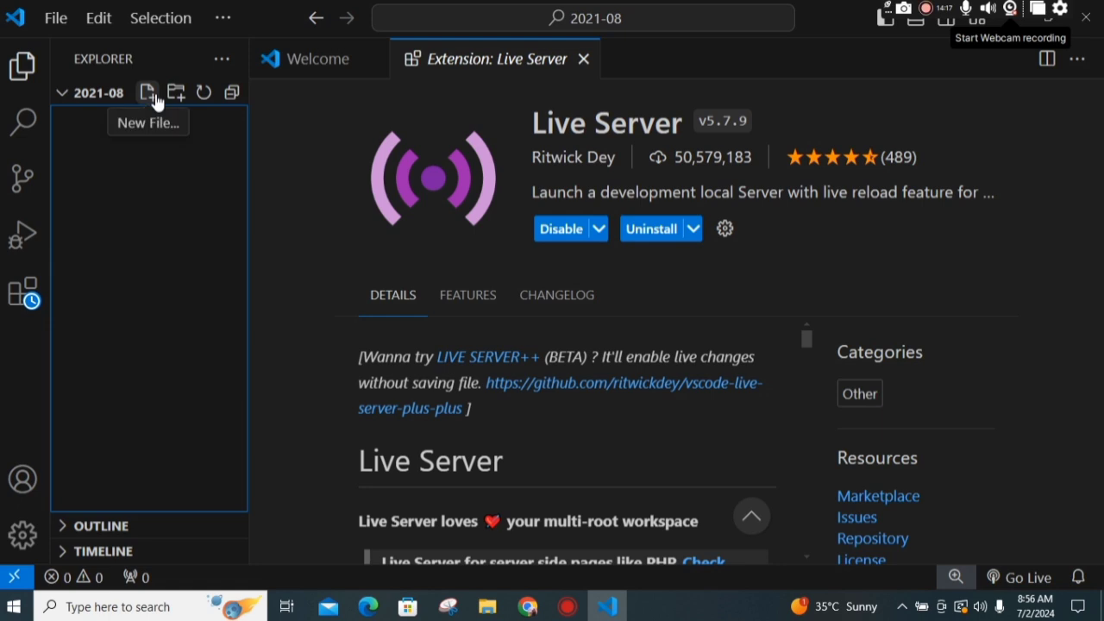
click(156, 102)
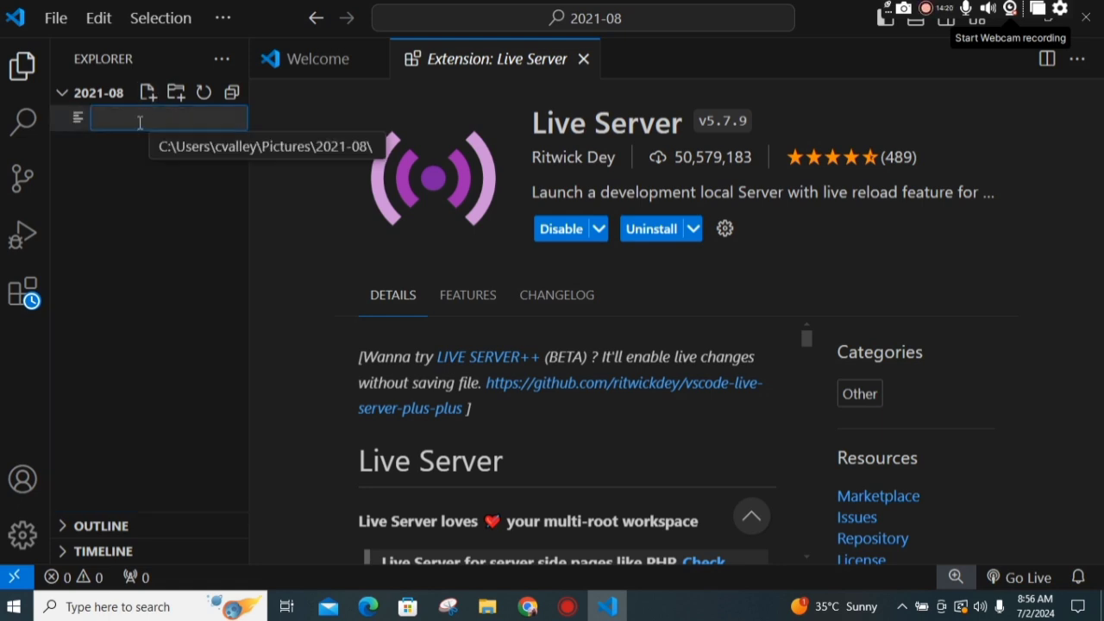
text(ind)
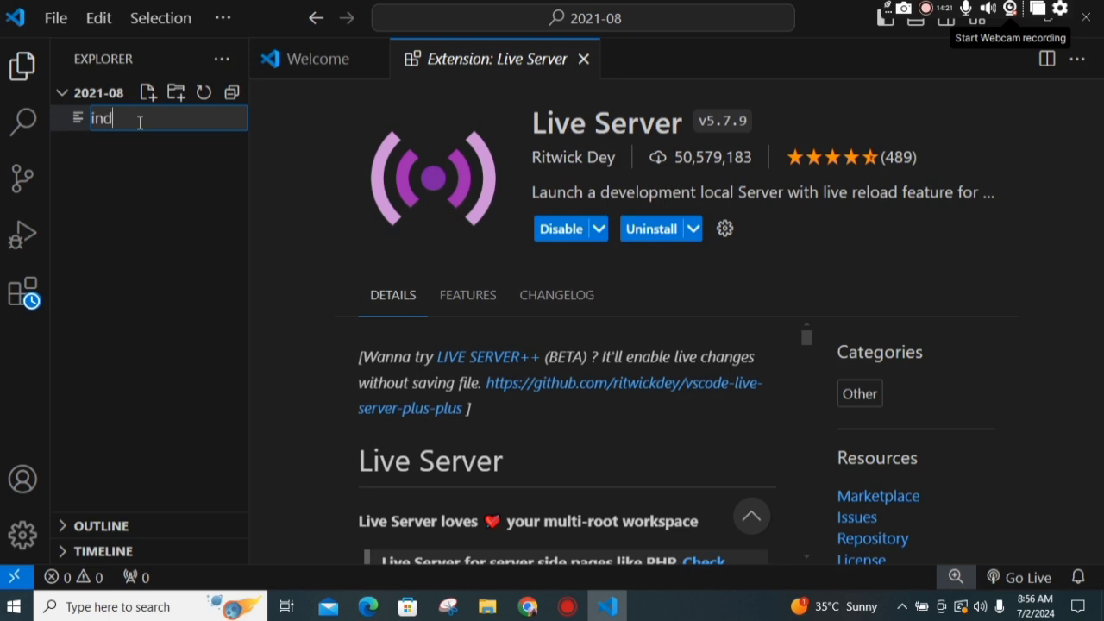
text(ex.)
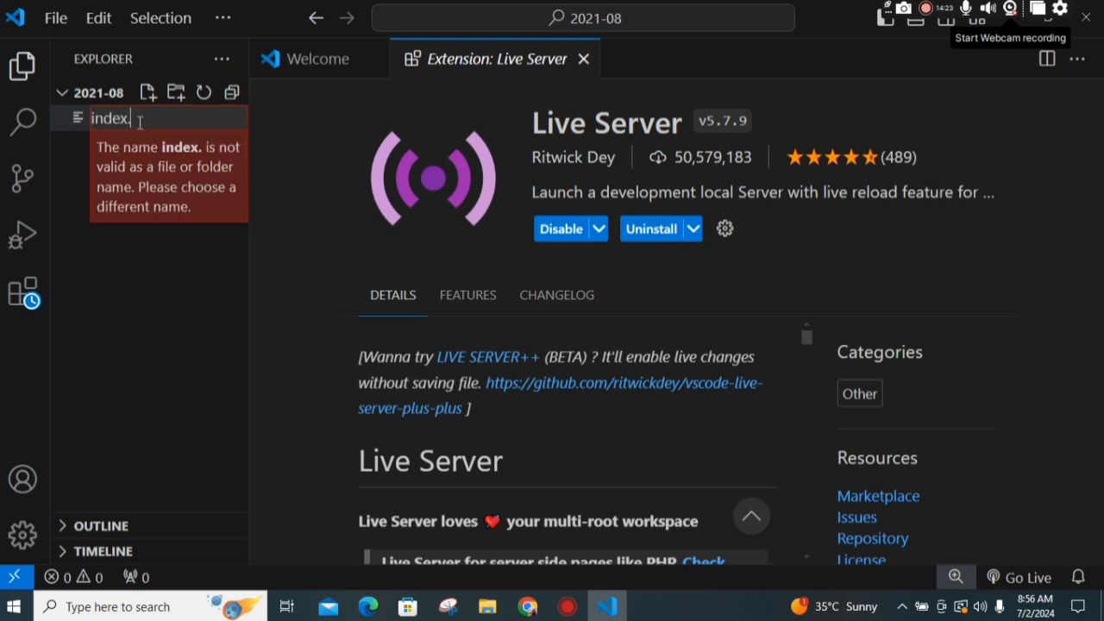
text(html)
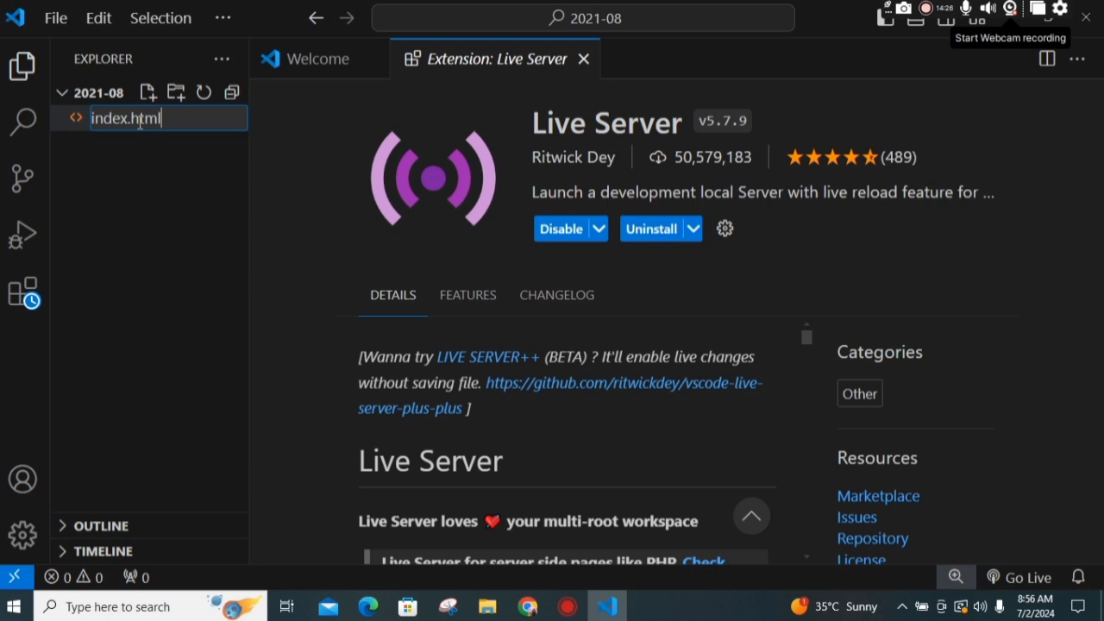
key(Return)
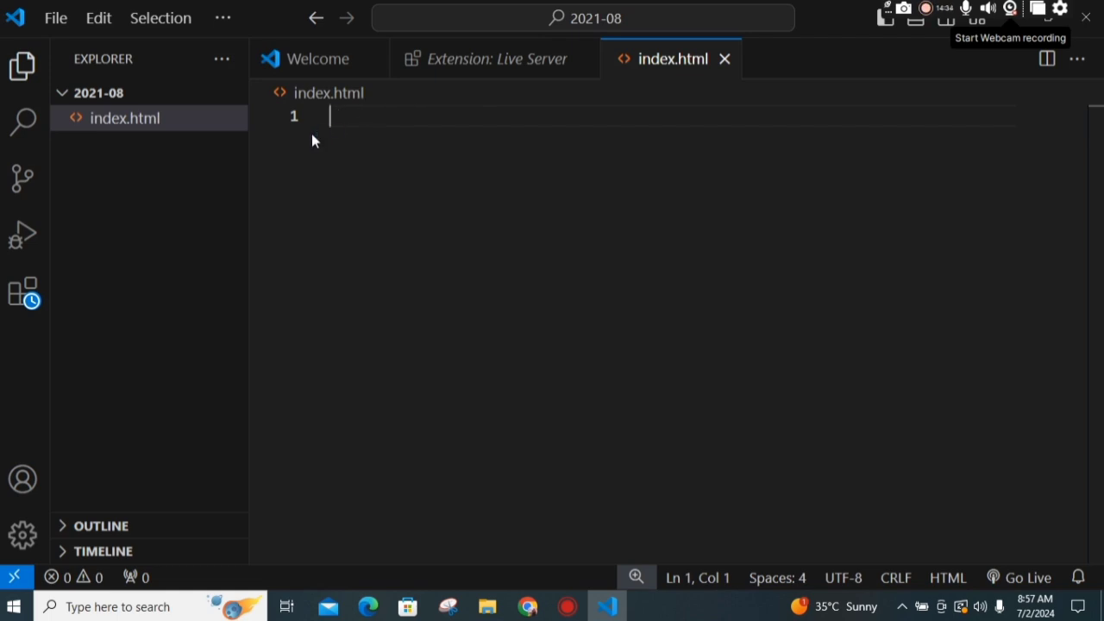
Step: Hide the file explorer and insert the HTML boilerplate into index.html with the Emmet abbreviation "!"
click(883, 19)
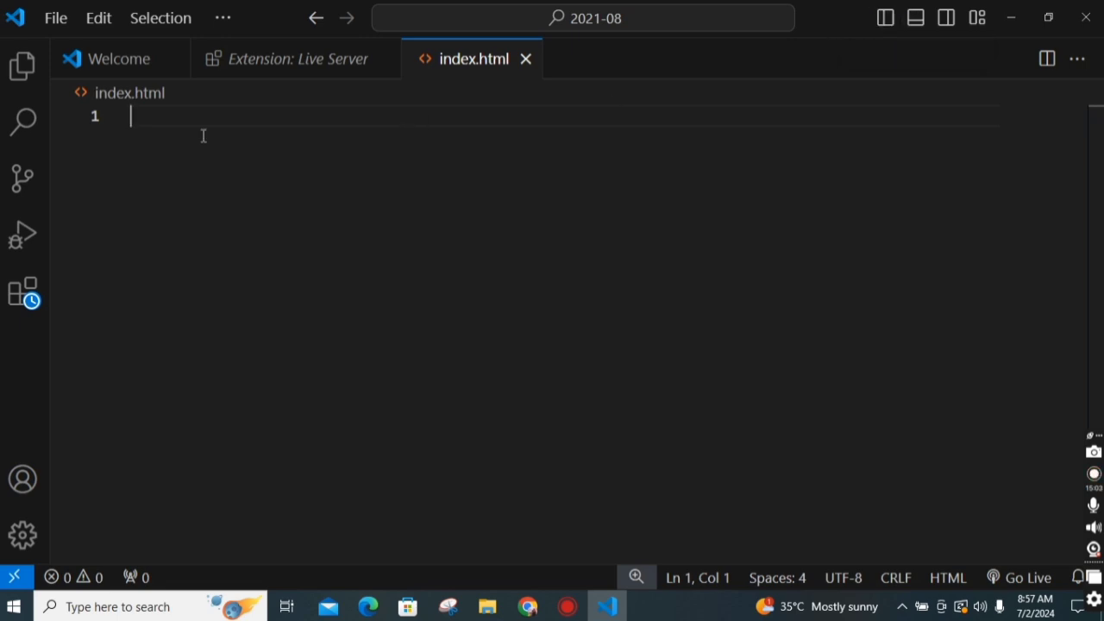
text(!)
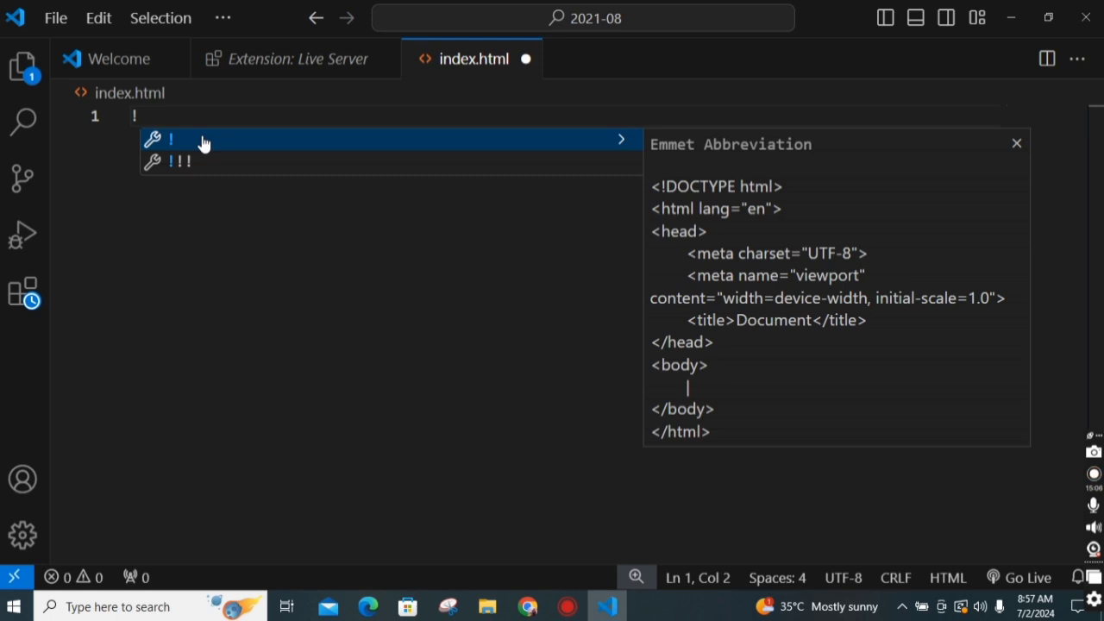
key(Return)
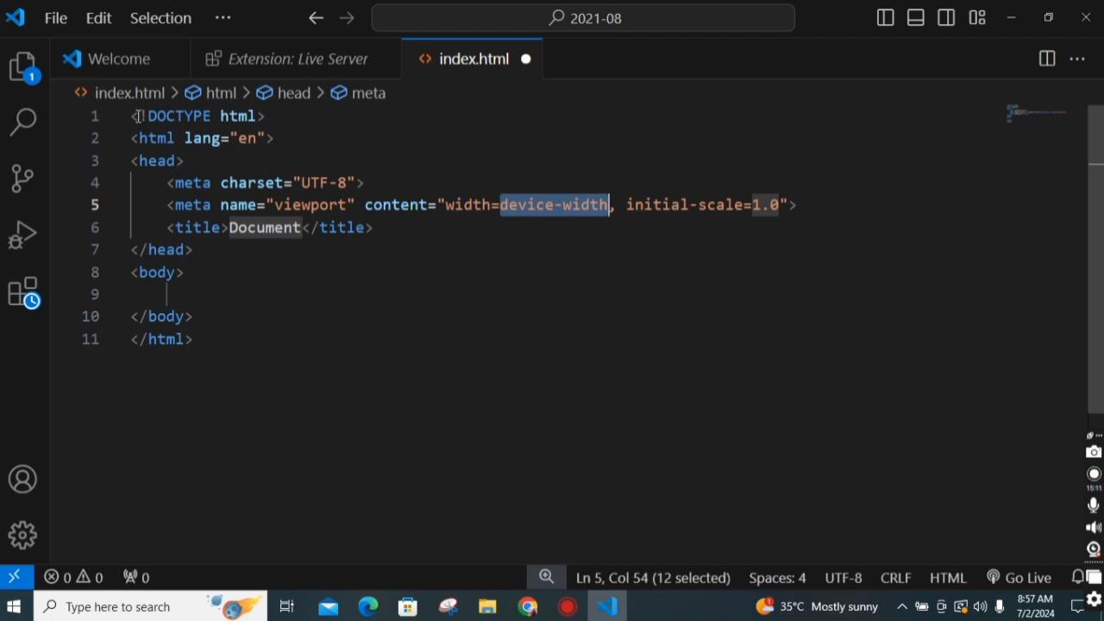
Step: Examine the boilerplate's DOCTYPE declaration, the opening html tag and the contents of the head section
drag(132, 116, 274, 112)
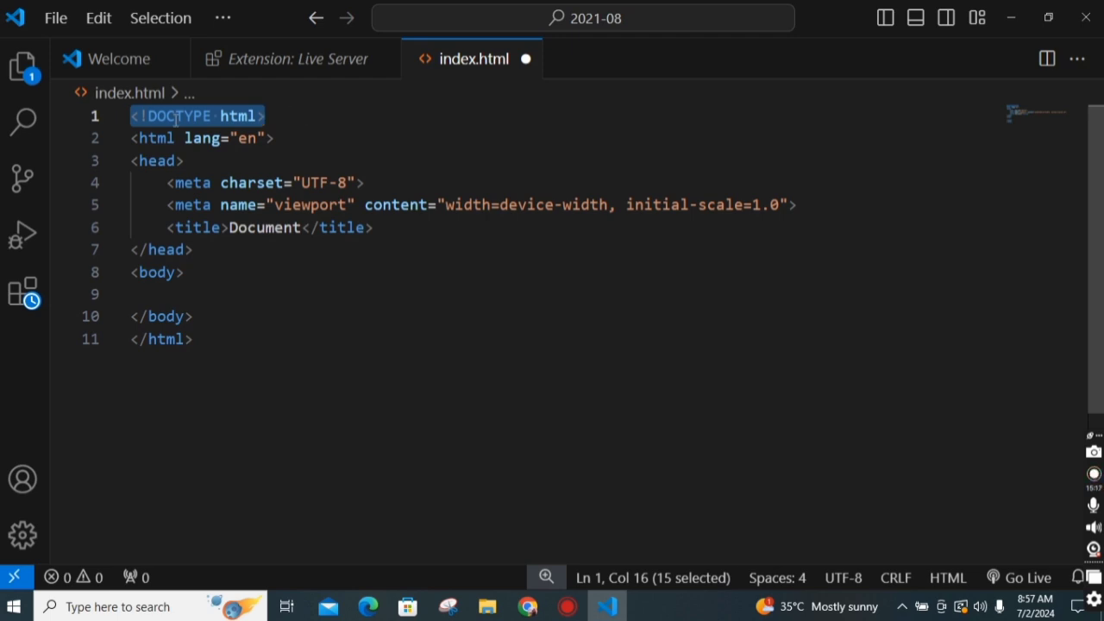
click(132, 138)
drag(132, 139, 300, 139)
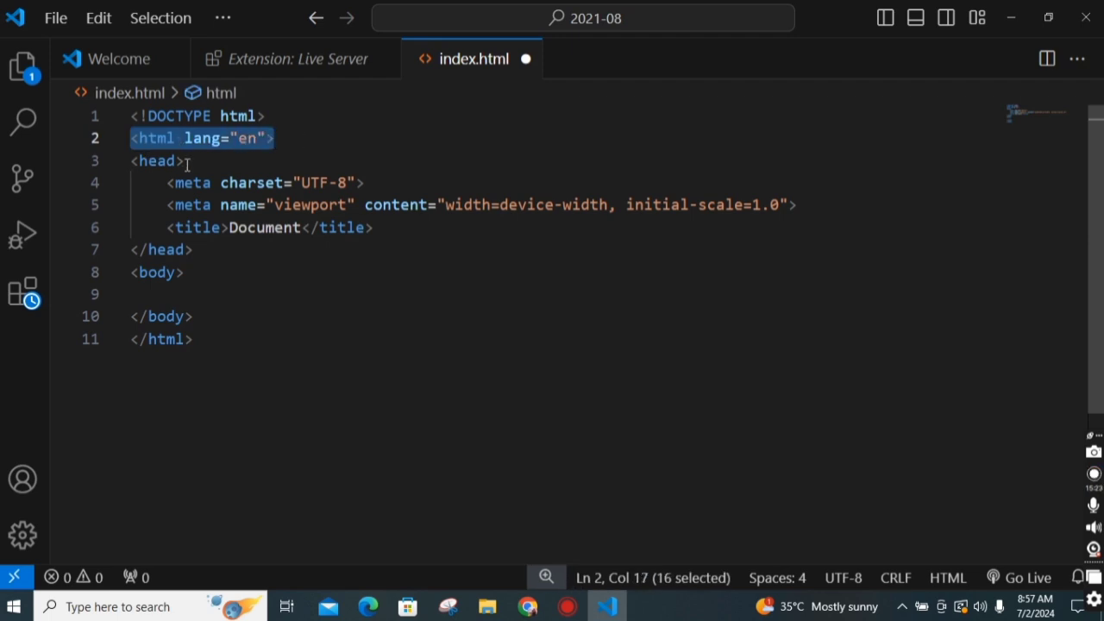
click(118, 162)
click(119, 162)
drag(134, 160, 383, 236)
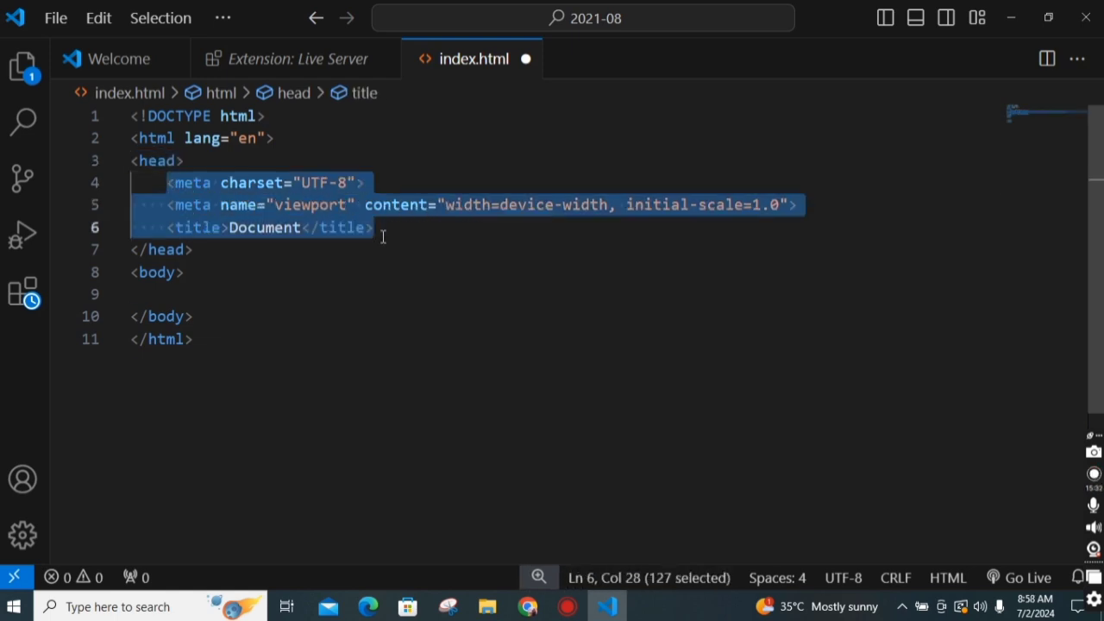
Step: Replace the page title text in the head section with "html tutorial"
click(299, 227)
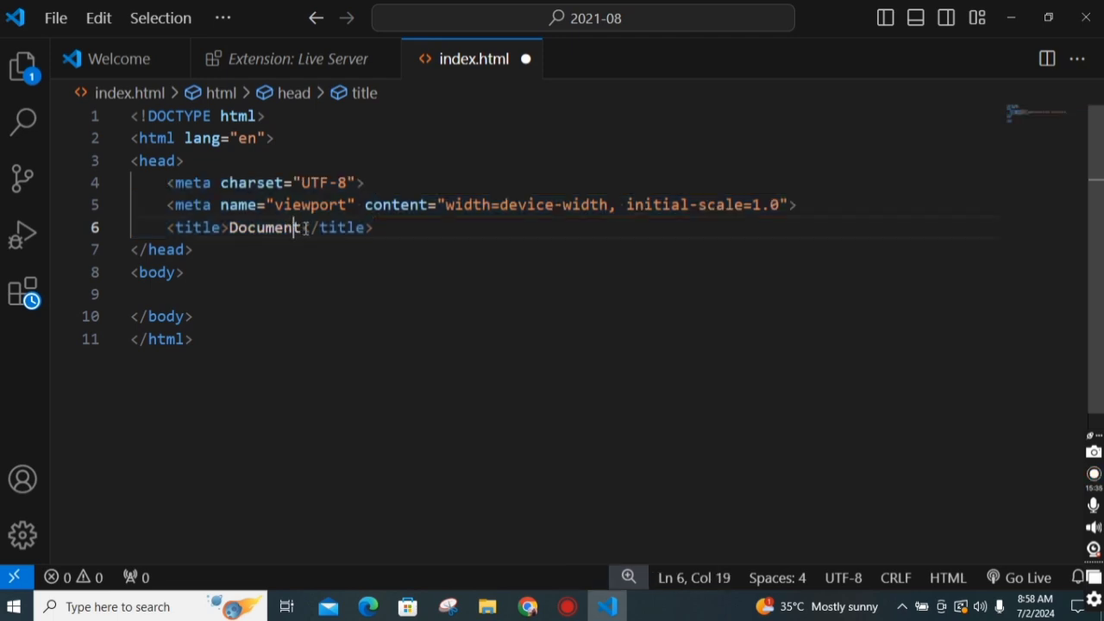
click(305, 228)
key(BackSpace)
key(BackSpace)
key(BackSpace)
key(BackSpace)
key(BackSpace)
key(BackSpace)
key(BackSpace)
key(BackSpace)
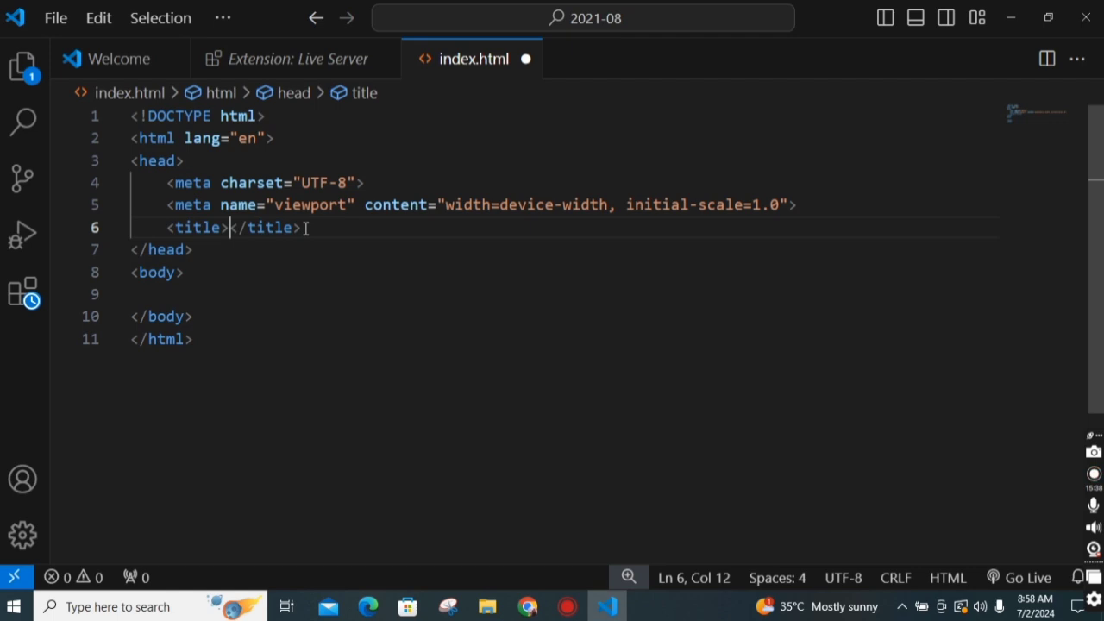
text(ht)
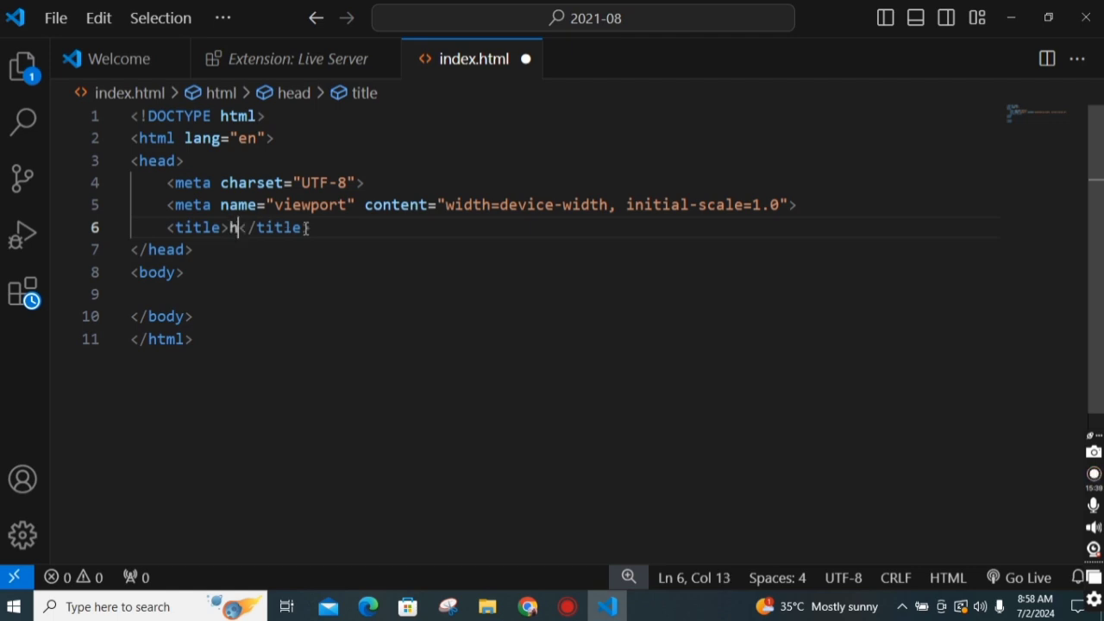
text(ml tu)
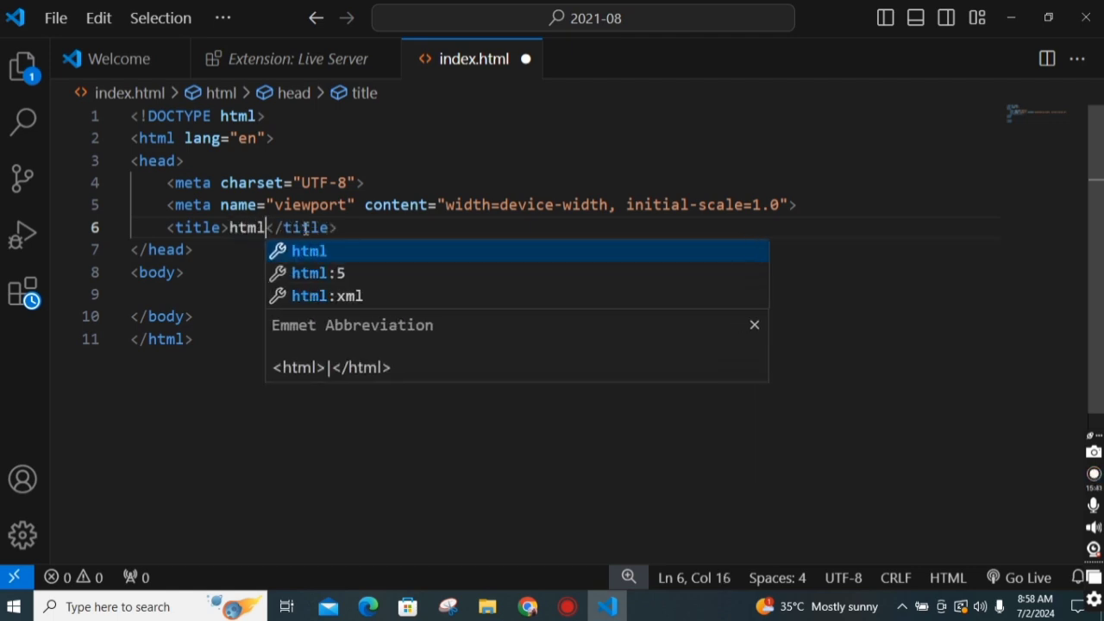
text(to)
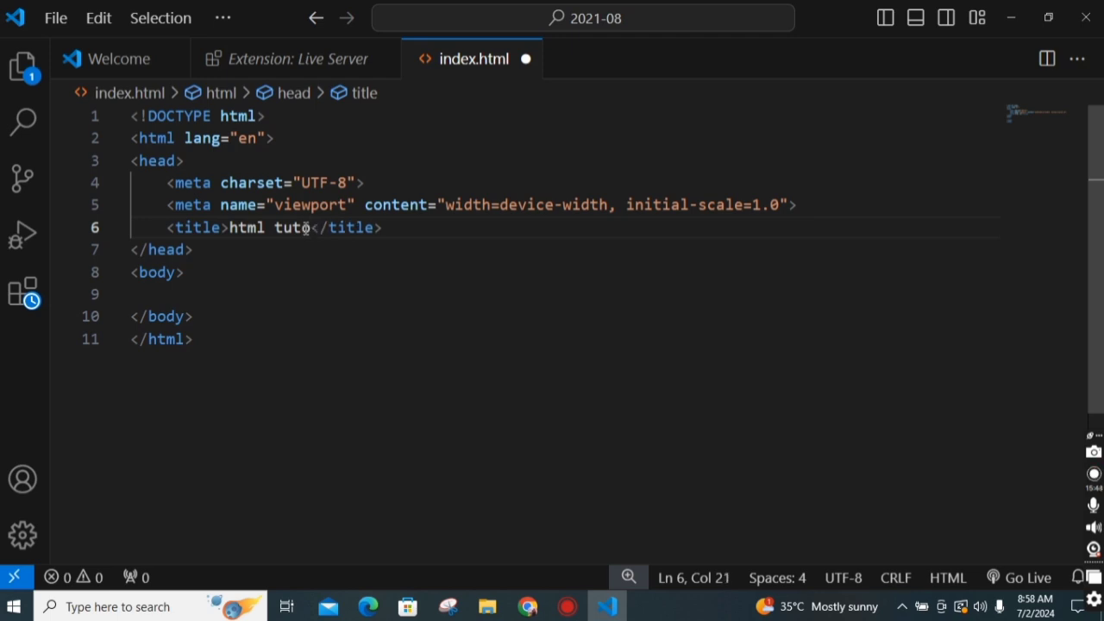
text(rial)
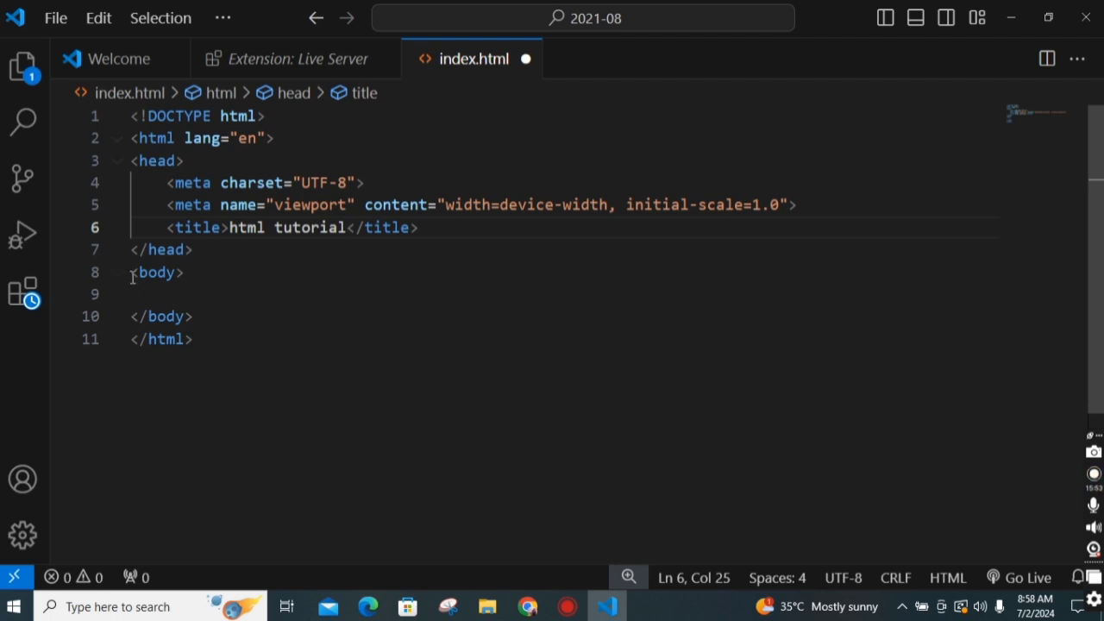
Step: Add an empty line below the opening body tag and open index.html with Live Server
drag(133, 276, 194, 273)
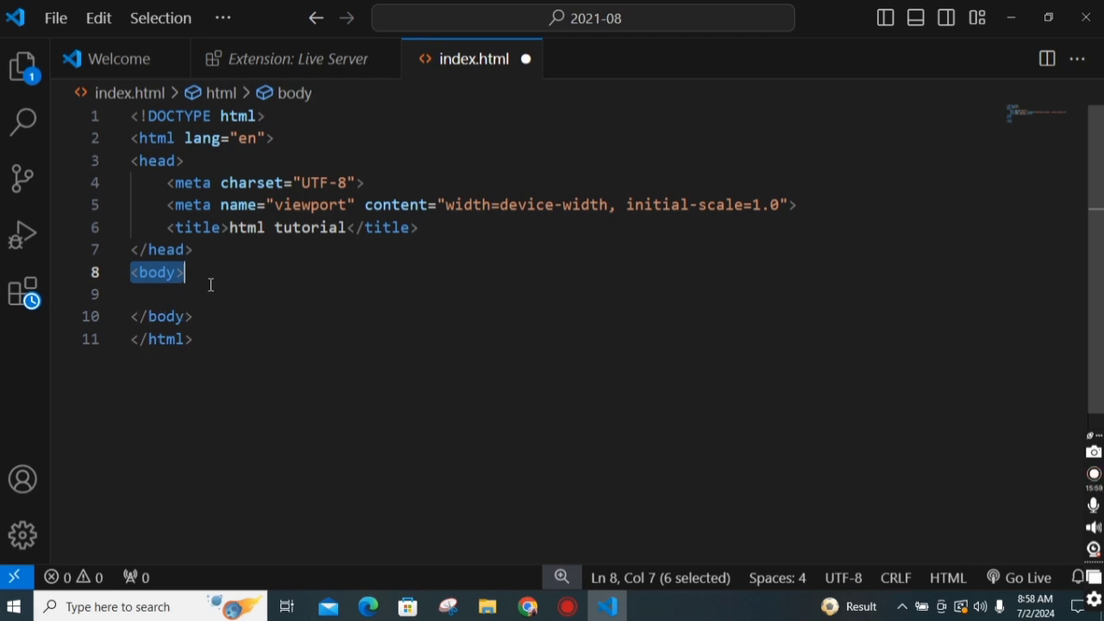
key(Escape)
key(Return)
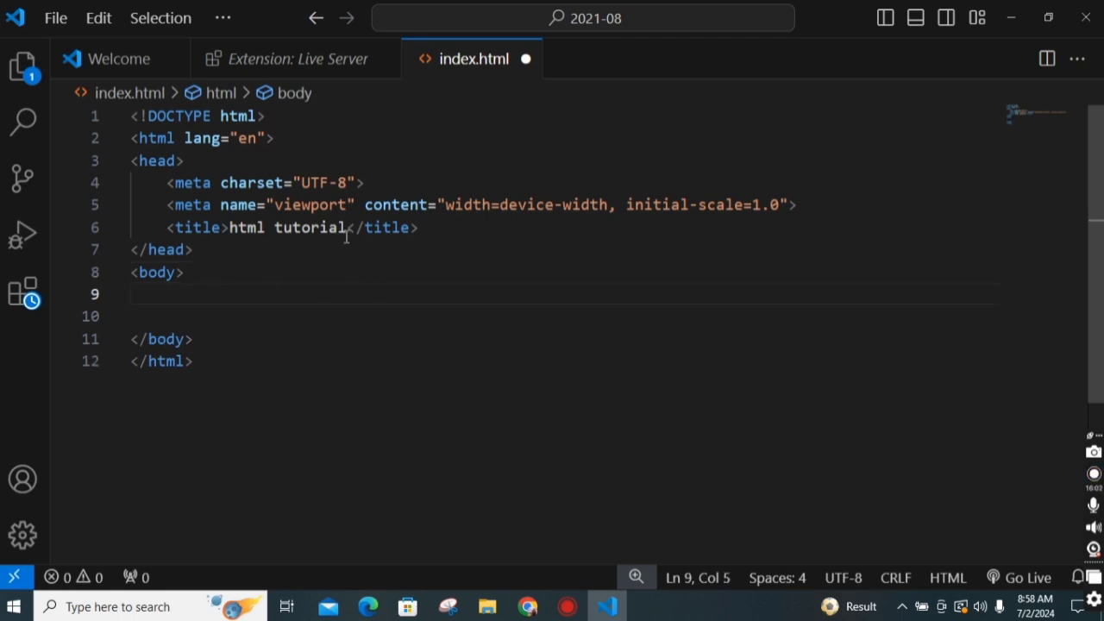
right_click(506, 274)
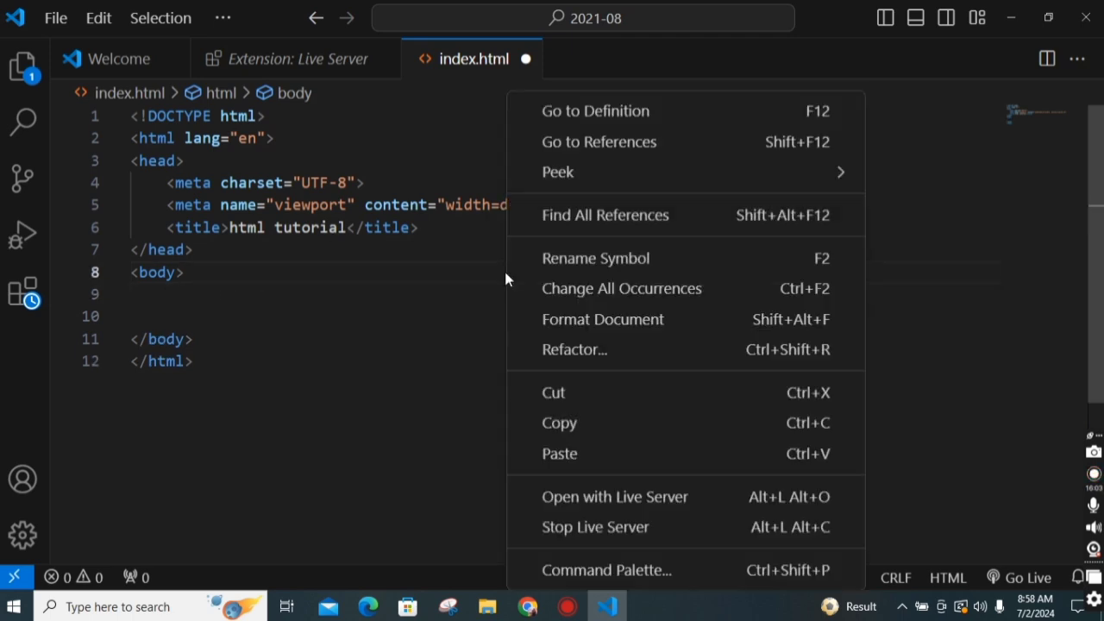
click(557, 495)
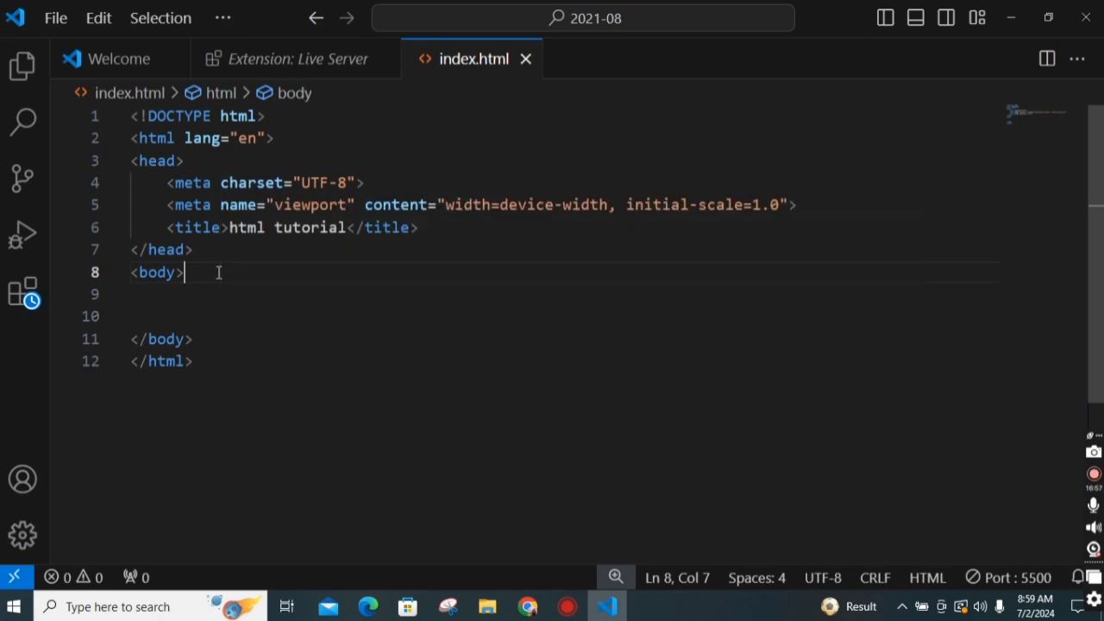
Step: Add an h1 heading reading "this is my first website" on a new line in the body and save index.html
key(Return)
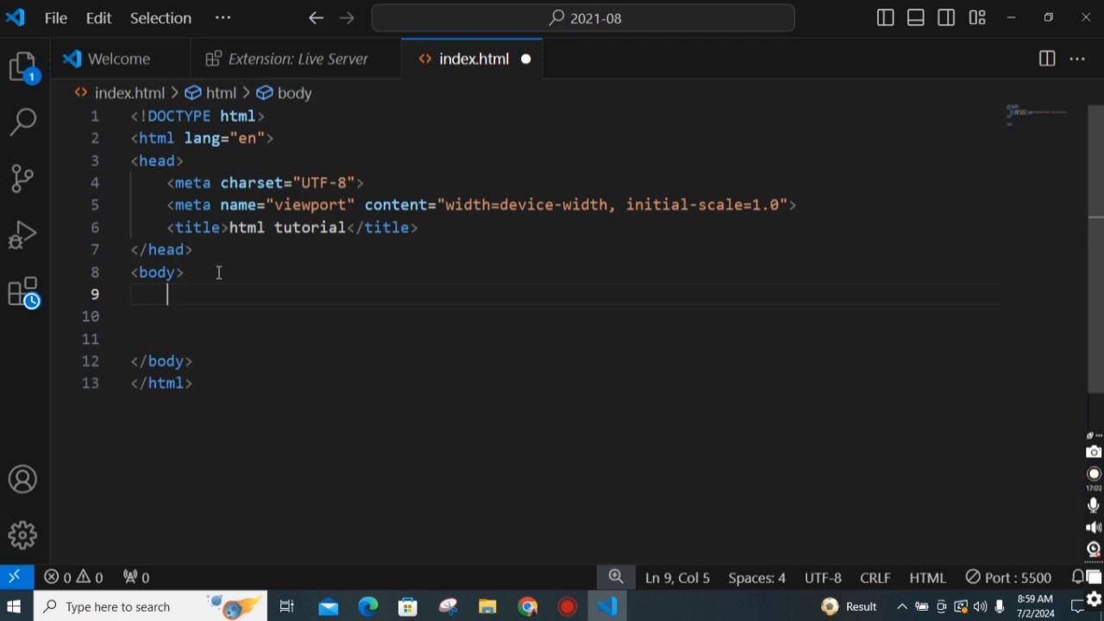
text(h1)
key(Tab)
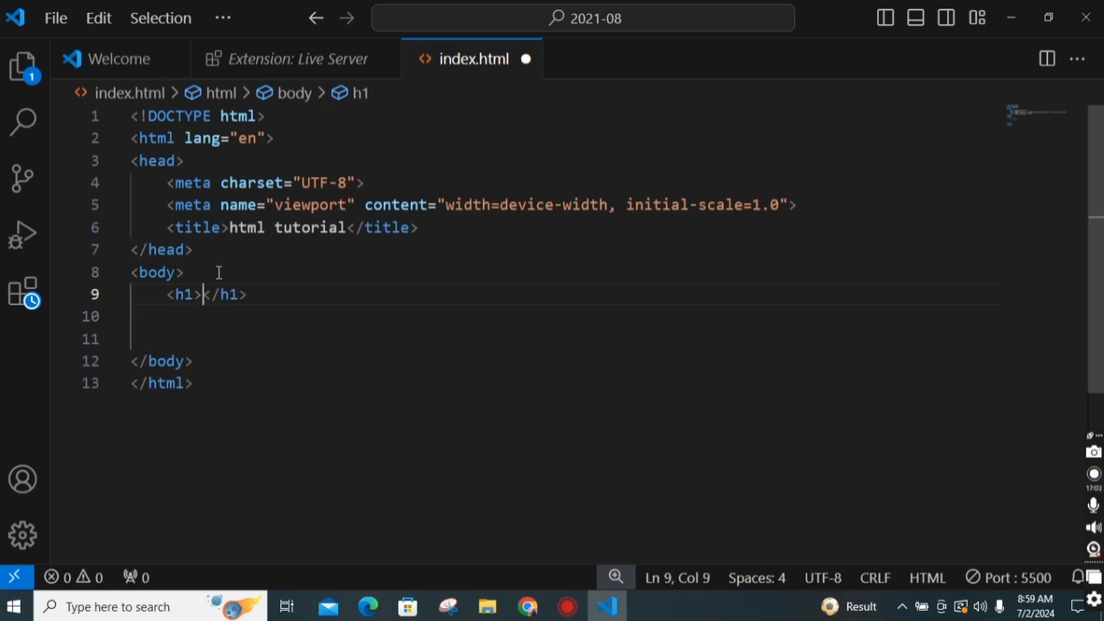
text(thi)
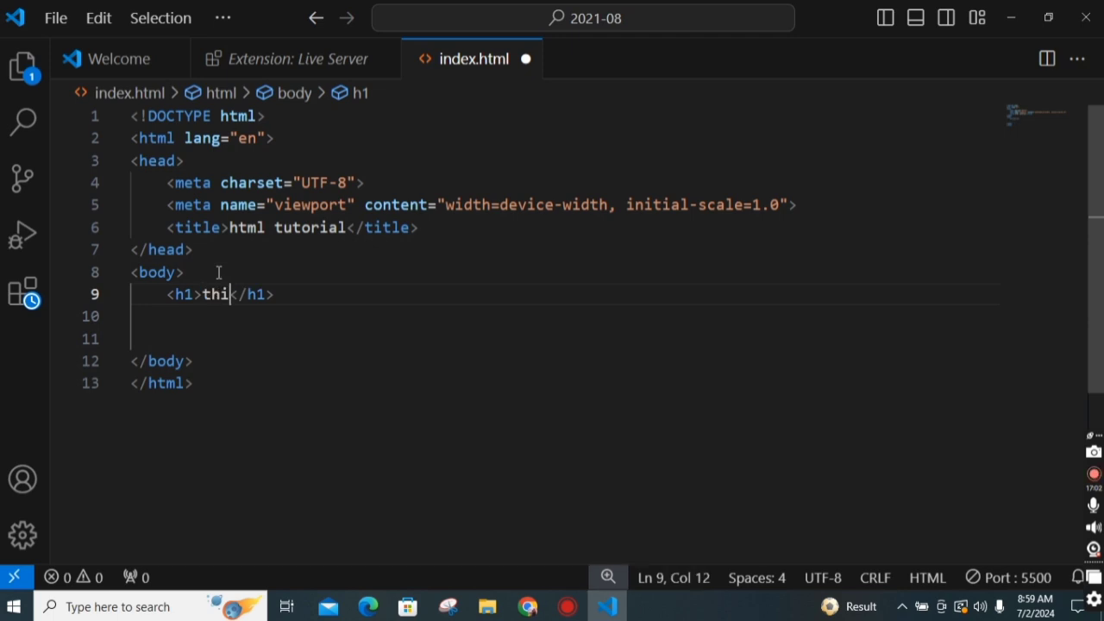
text(s is my fie)
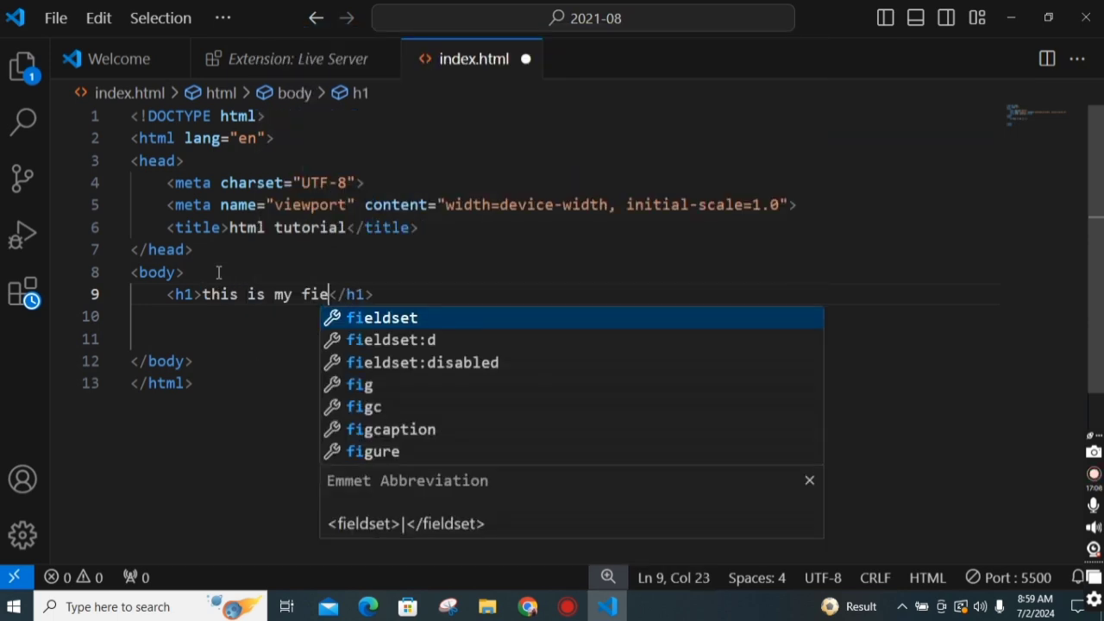
key(BackSpace)
text(rst we)
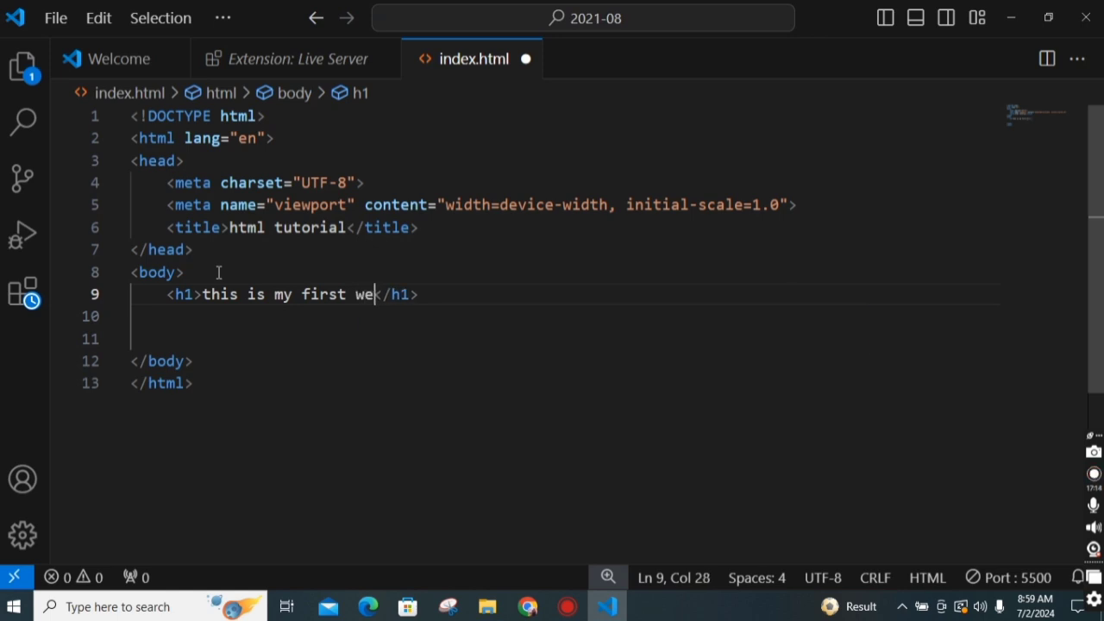
text(b)
text(site)
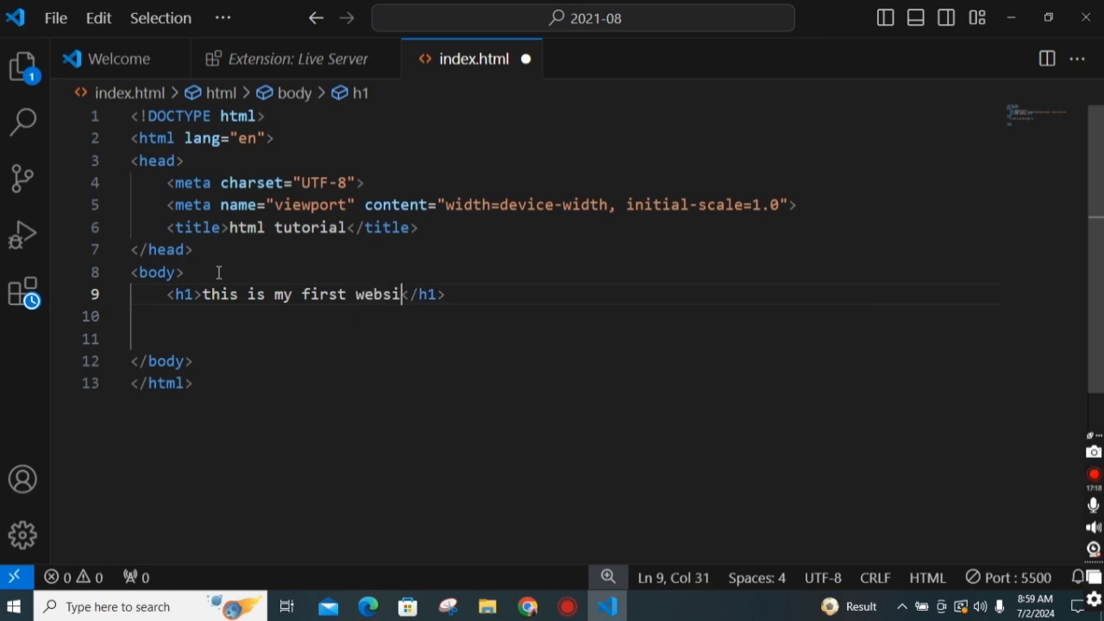
key(ctrl+s)
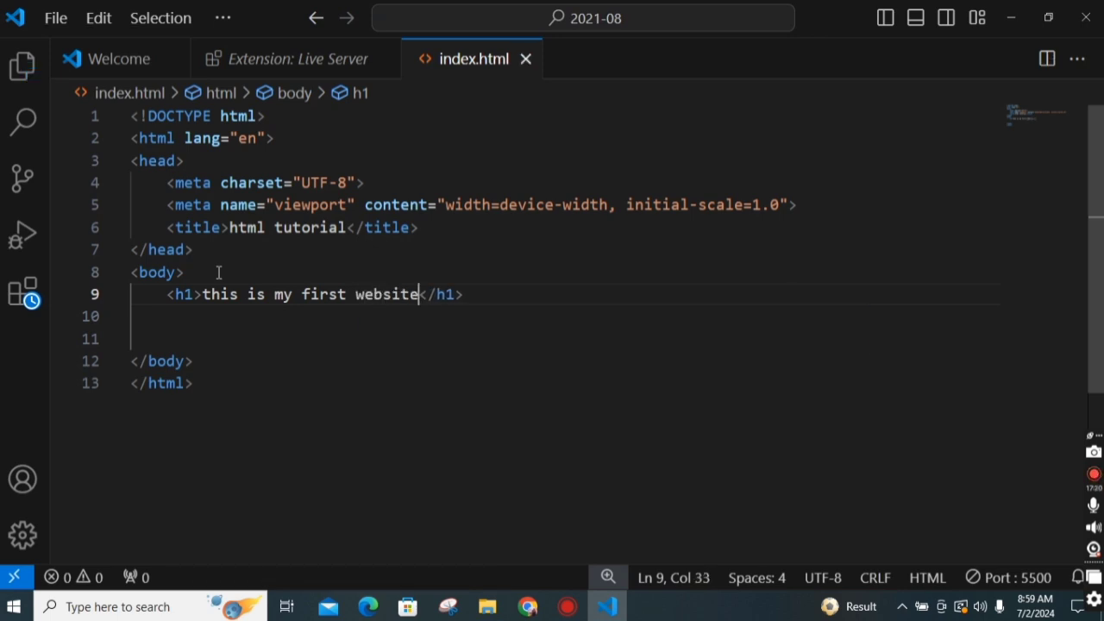
Step: Switch to the browser to check the heading on the served index.html page, and return to Visual Studio Code
key(alt+Tab)
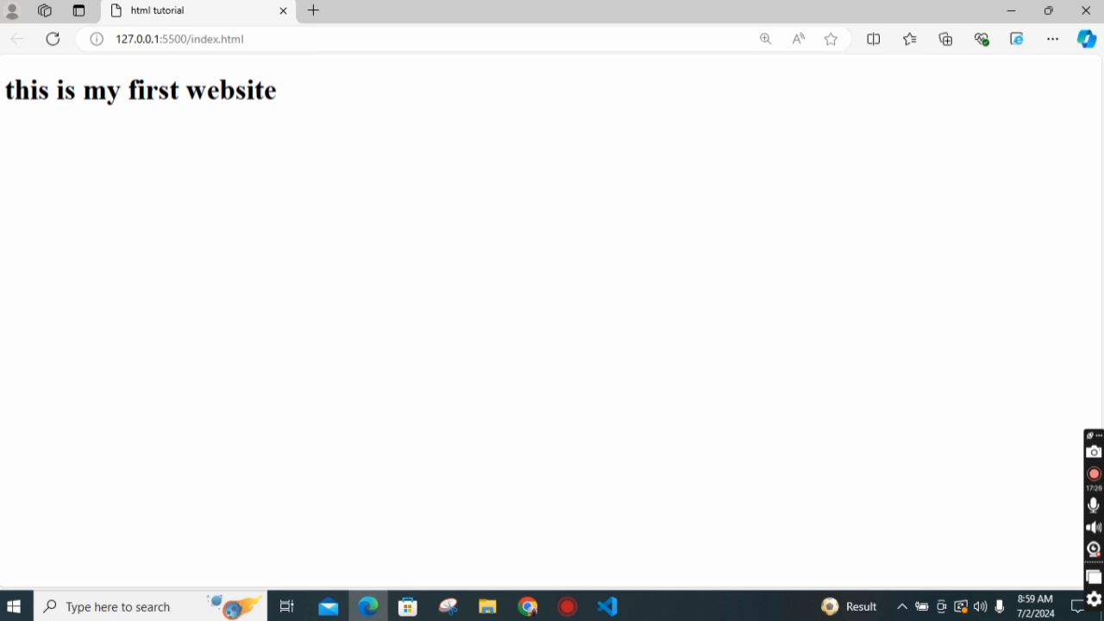
drag(5, 91, 316, 93)
click(313, 91)
key(alt+Tab)
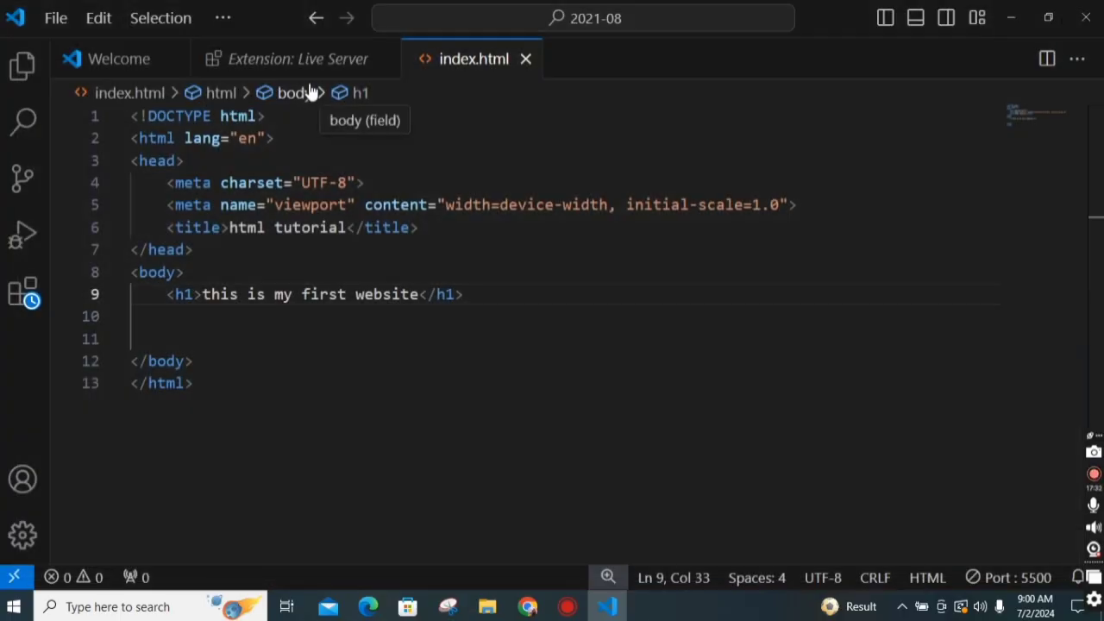